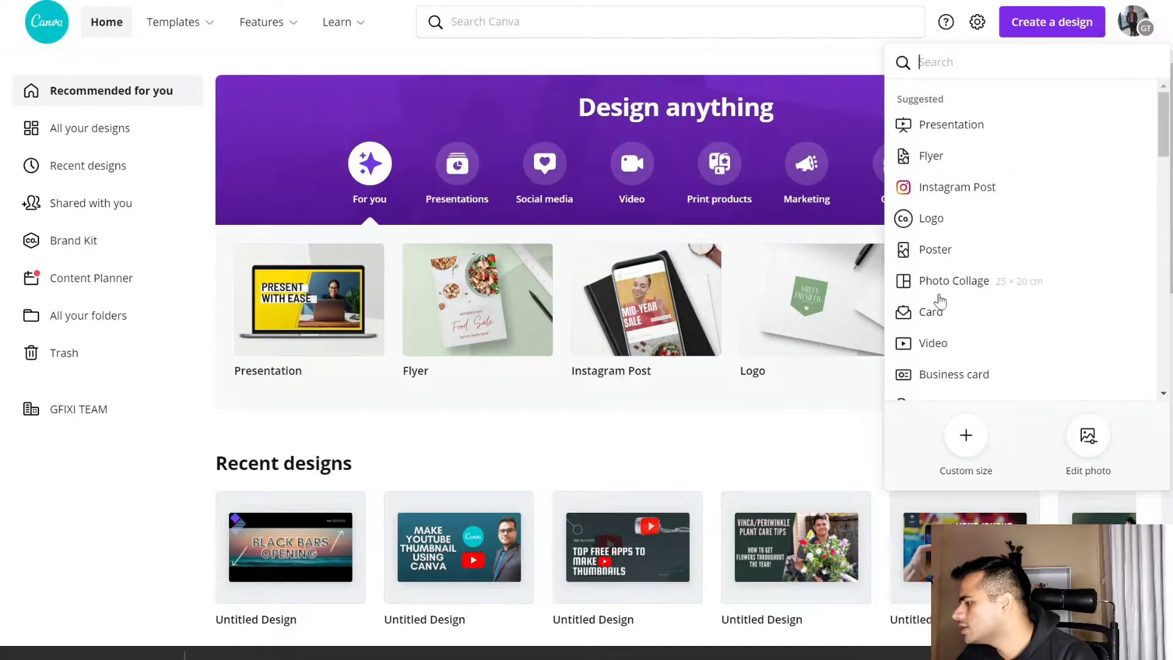
Create a new YouTube Thumbnail design by searching the design types for "youtube", and dismiss the Magic Resize tip
scroll(944, 299, "up", 7)
scroll(944, 299, "up", 5)
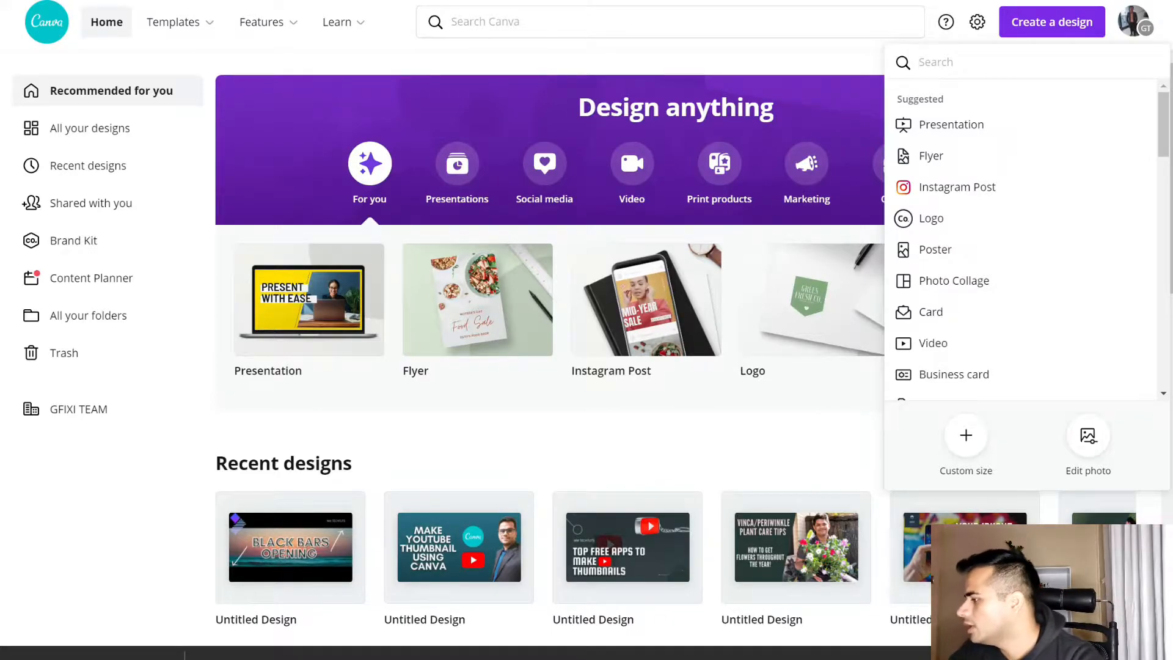
type("you")
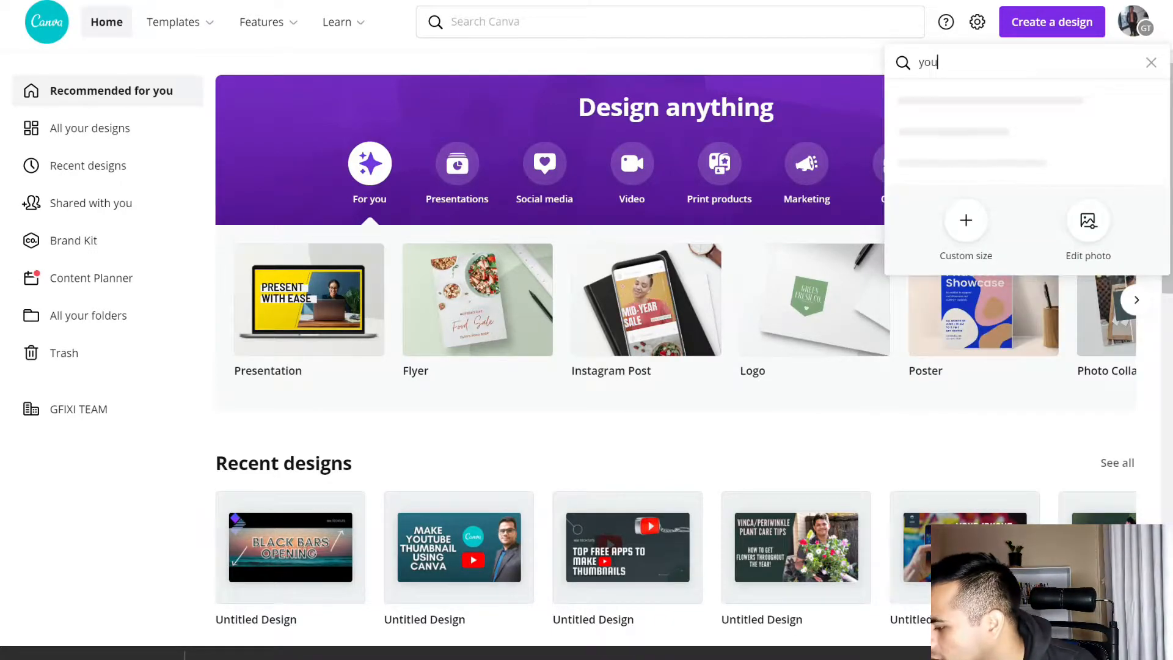
type("tube")
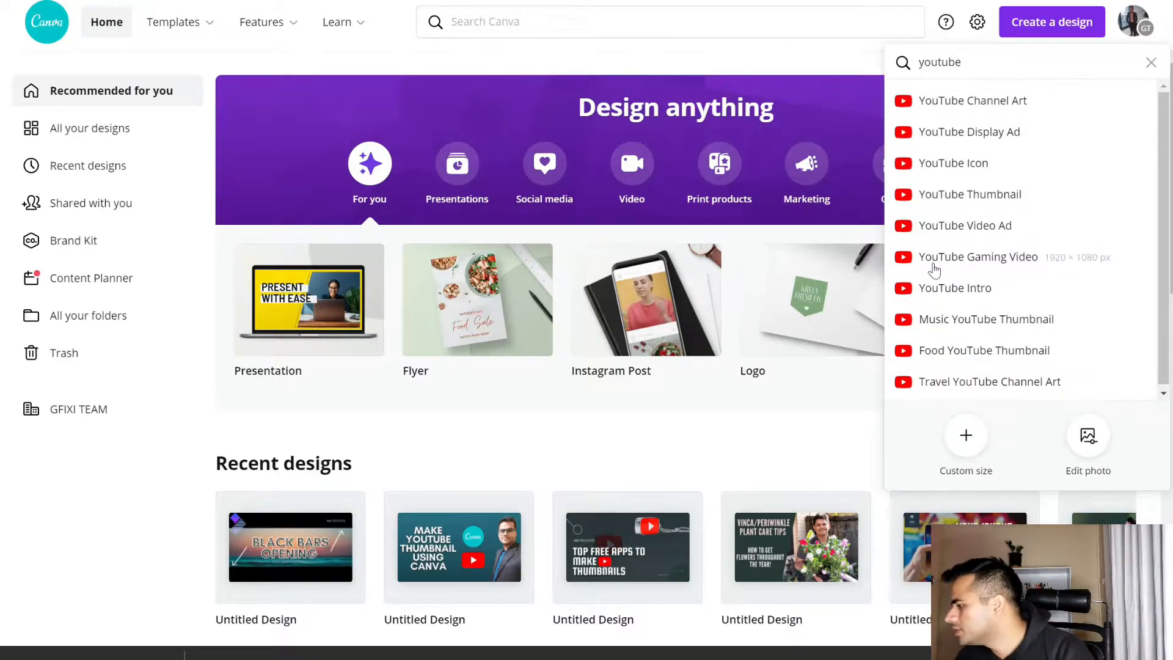
left_click(982, 202)
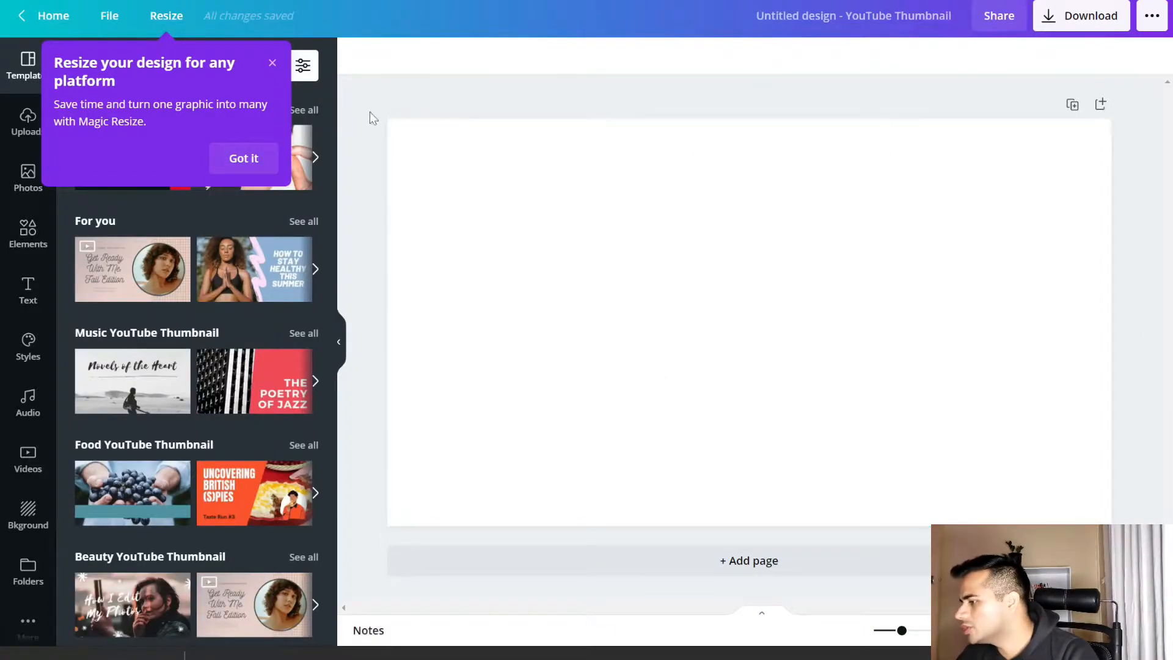
left_click(270, 161)
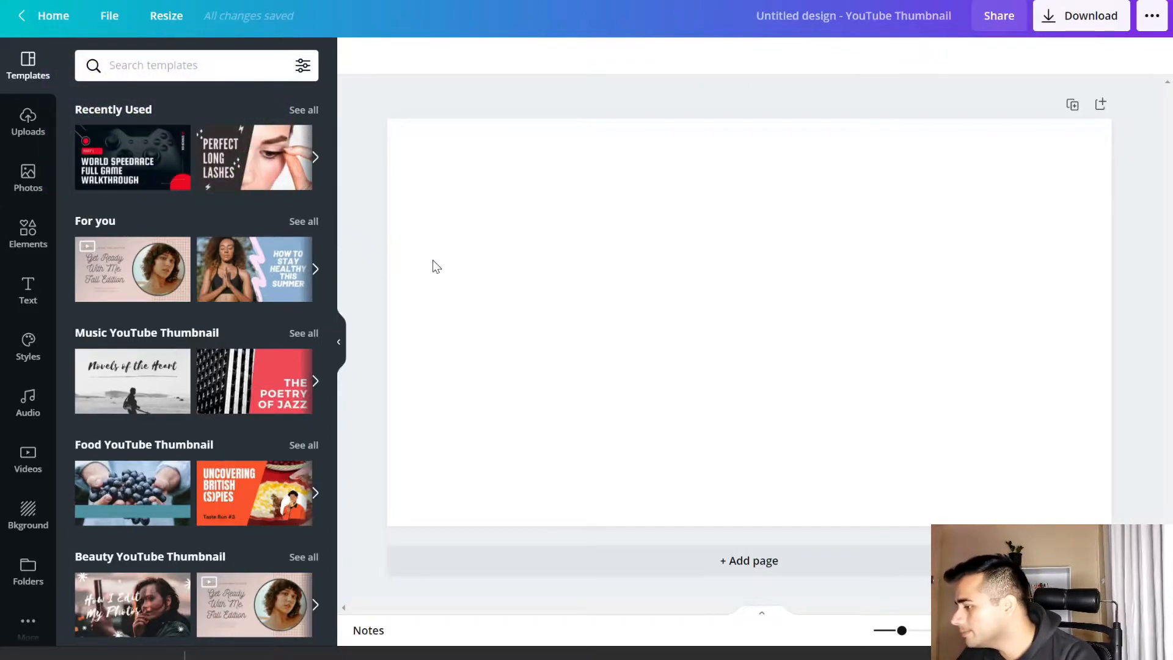
scroll(174, 373, "down", 8)
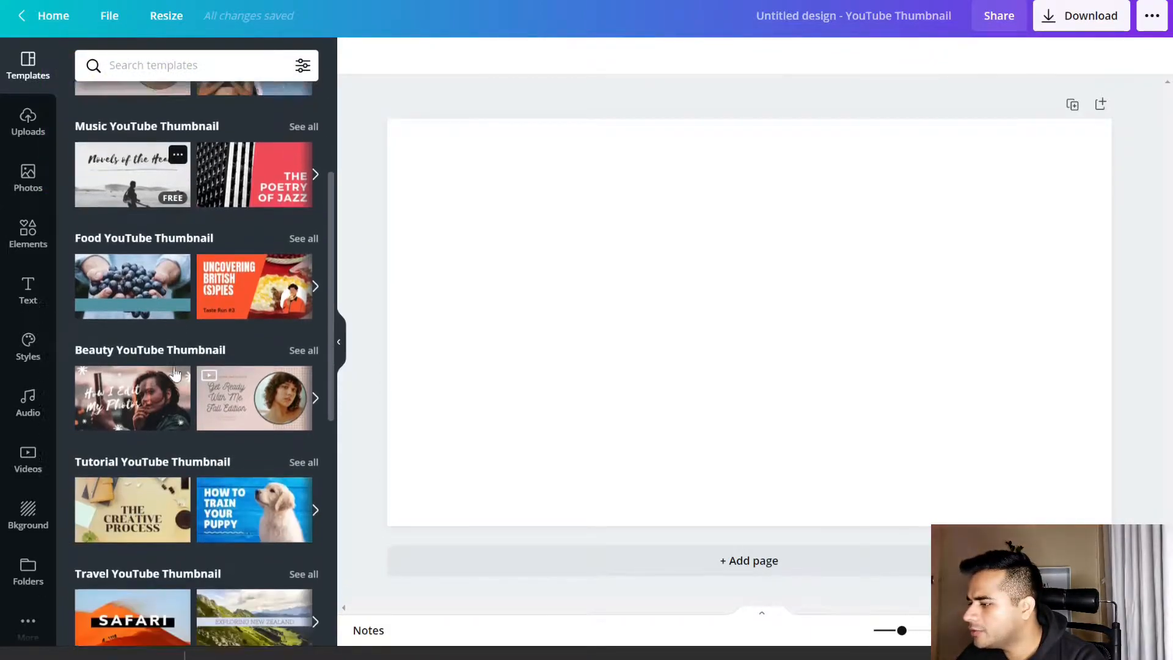
scroll(174, 373, "down", 10)
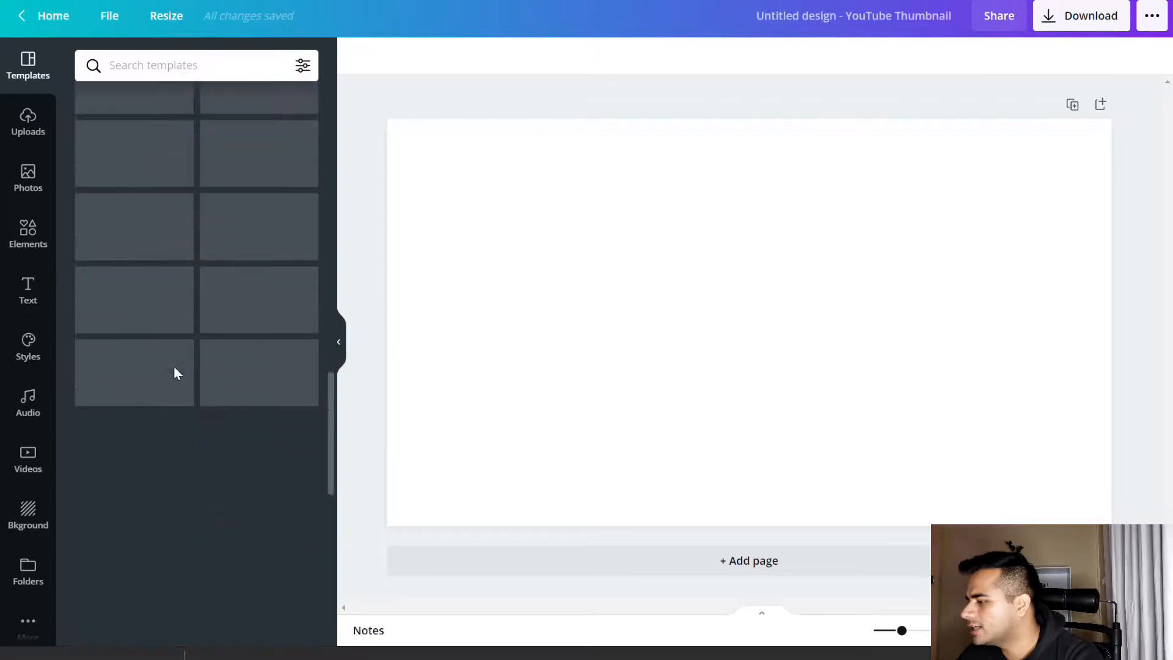
scroll(173, 371, "up", 15)
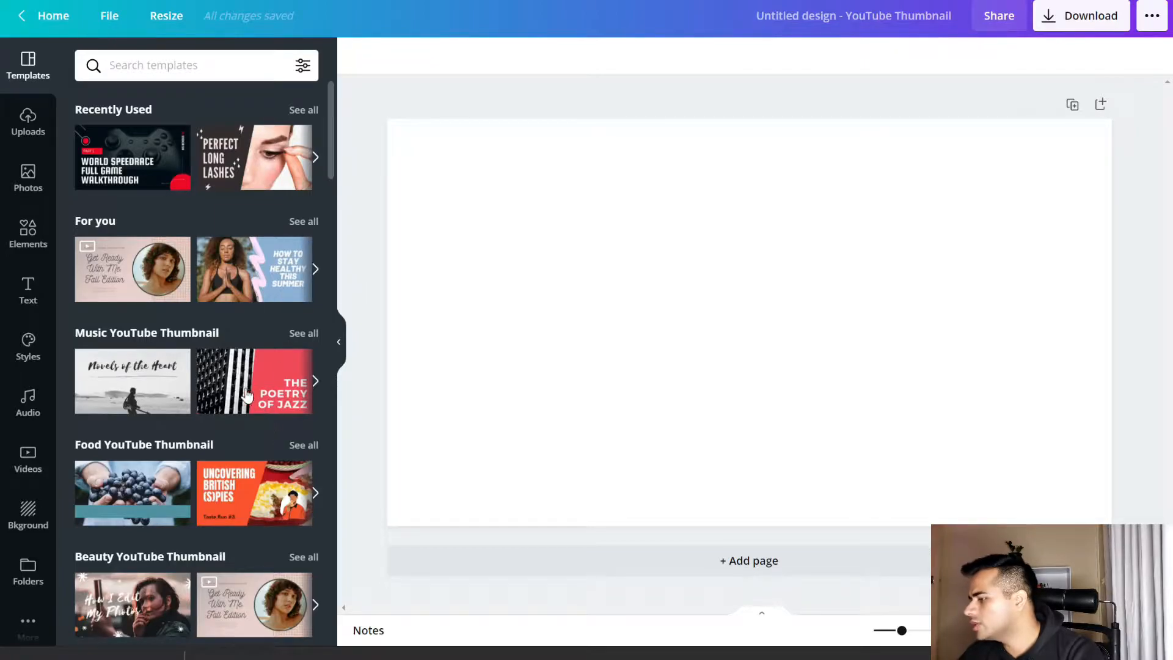
left_click(345, 342)
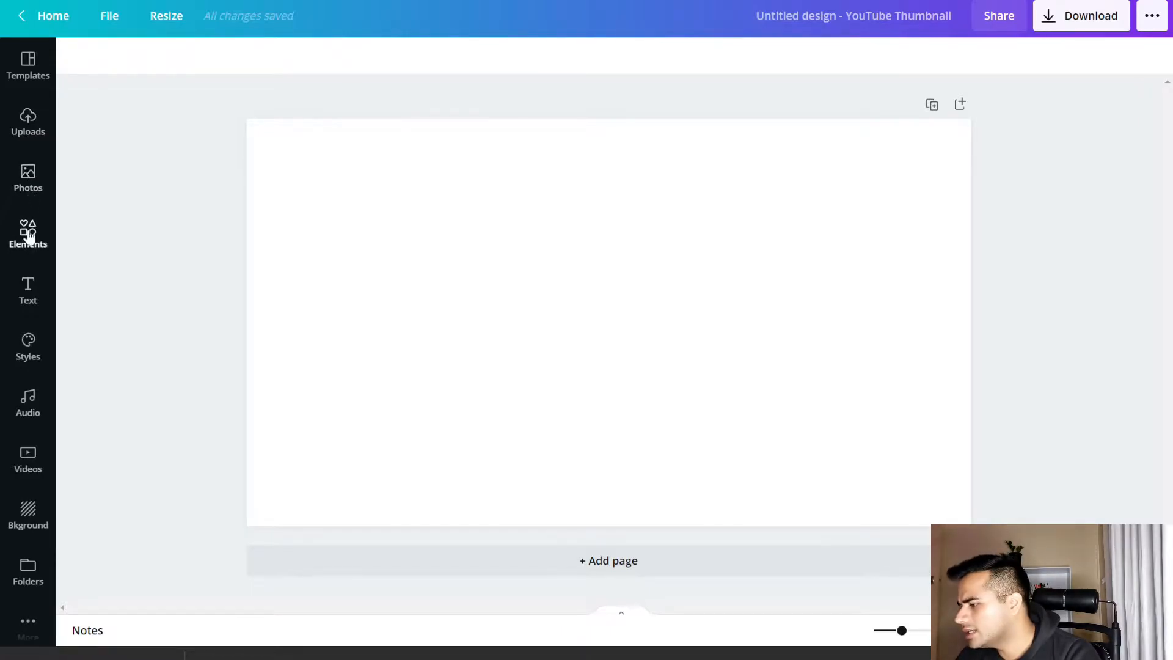
Fill the page background with the dark teal gradient from the Gradients background collection
left_click(38, 522)
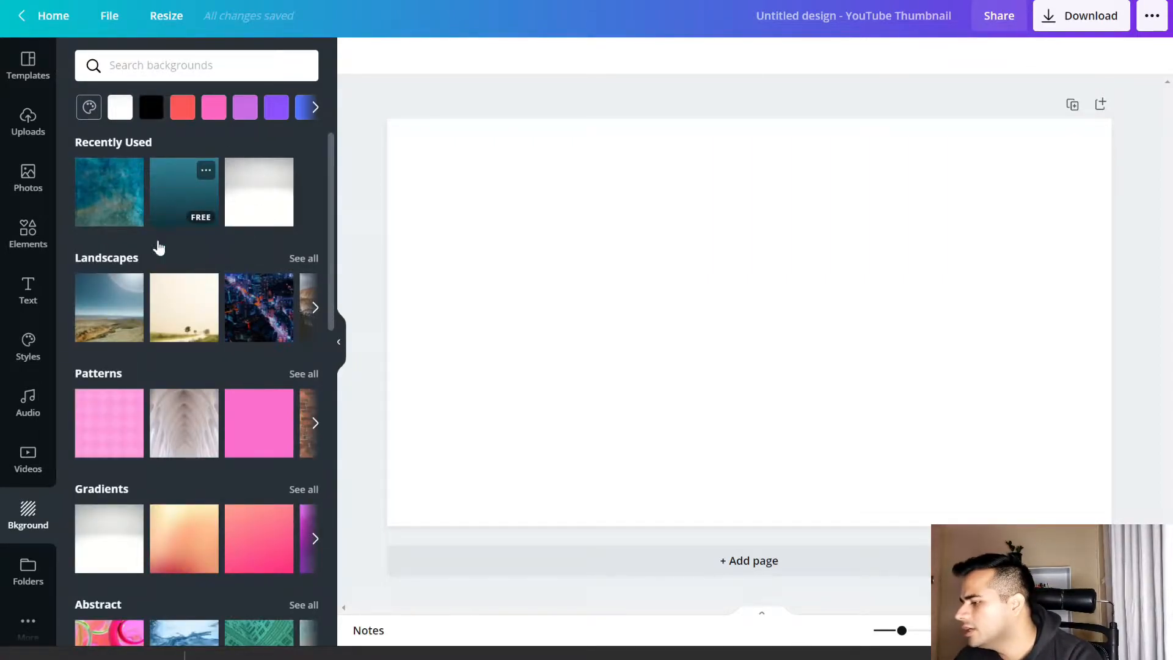
scroll(158, 333, "down", 3)
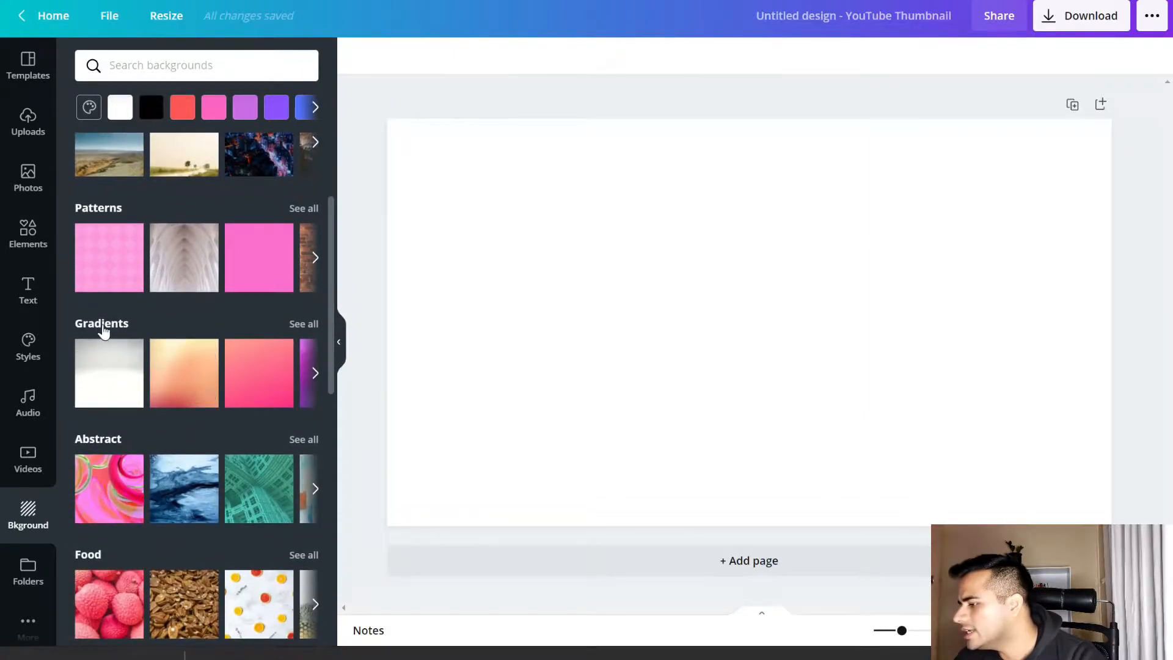
left_click(311, 373)
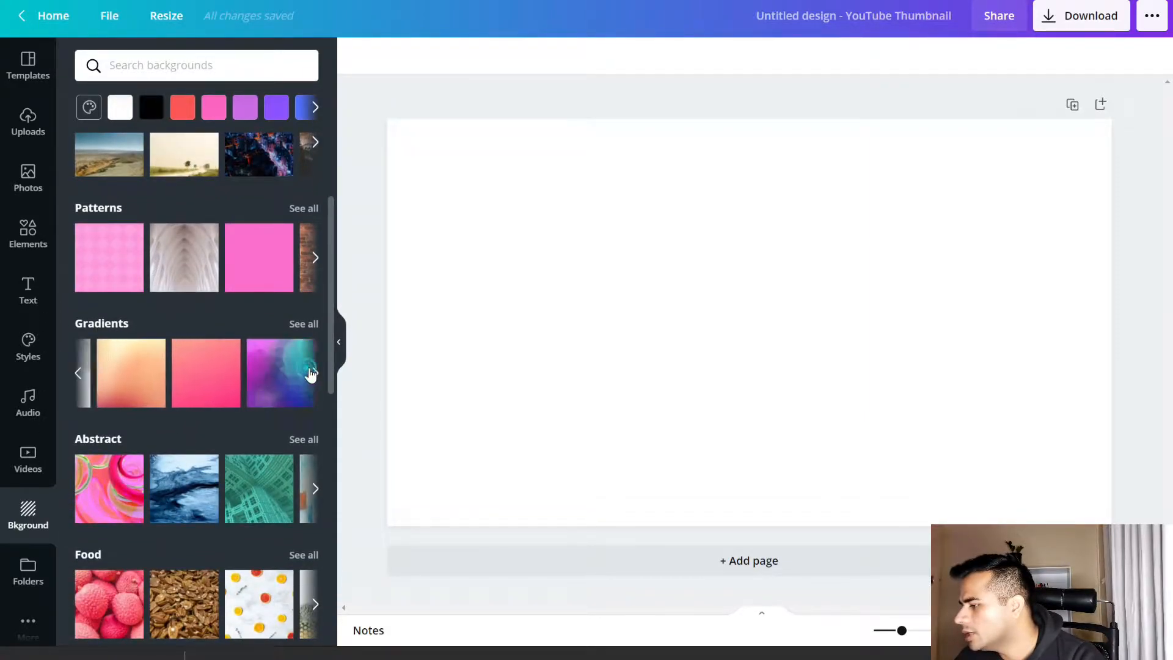
left_click(312, 373)
left_click(296, 370)
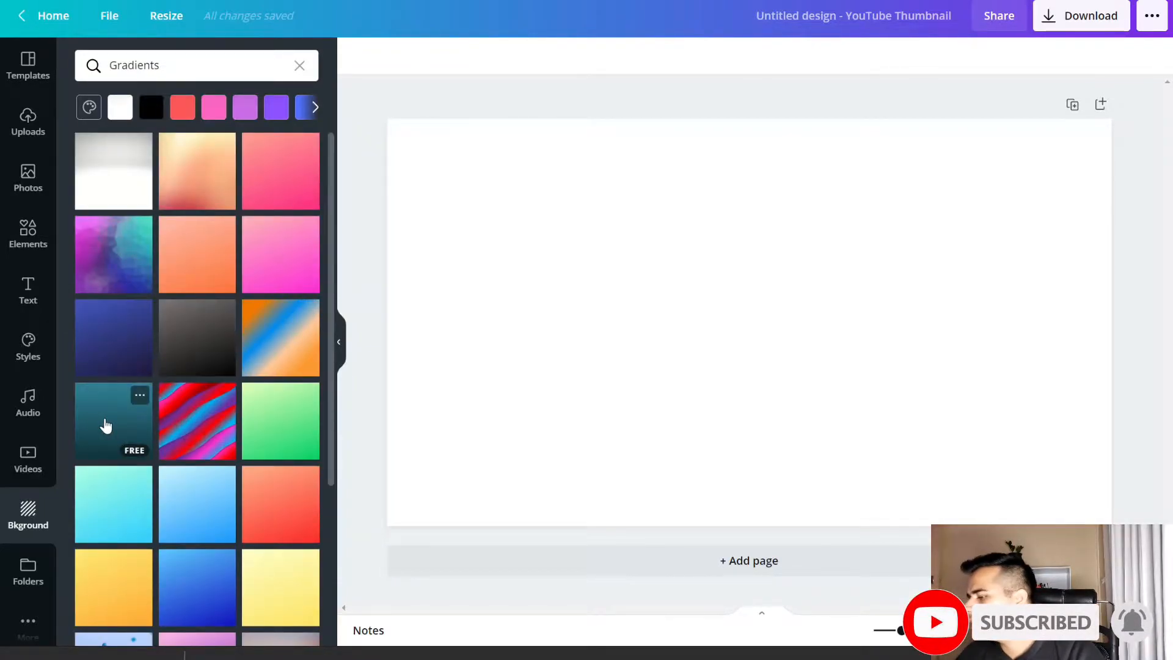
left_click(105, 422)
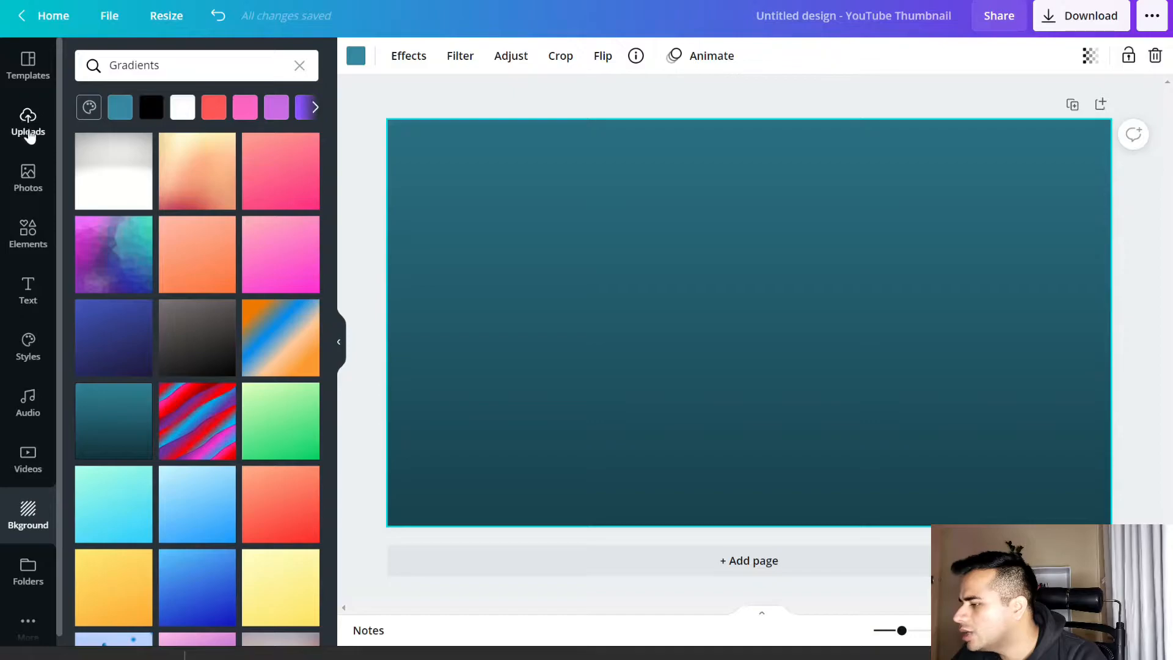
Upload the photo IMG_20210301_215328 from the device's Downloads folder
left_click(28, 130)
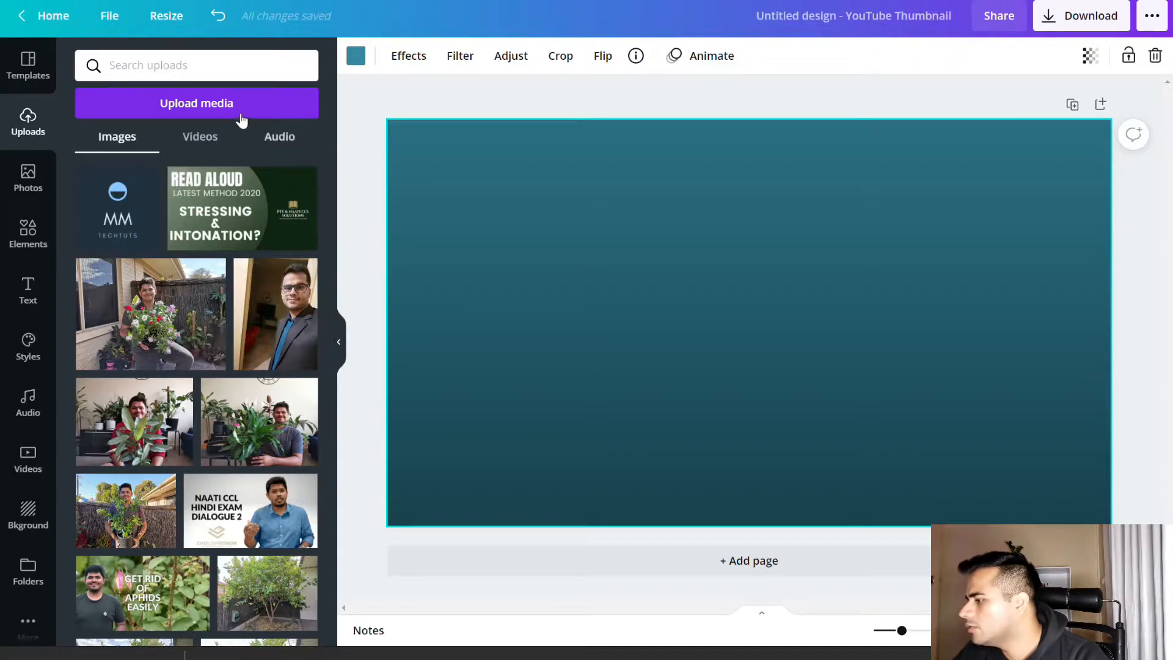
left_click(211, 109)
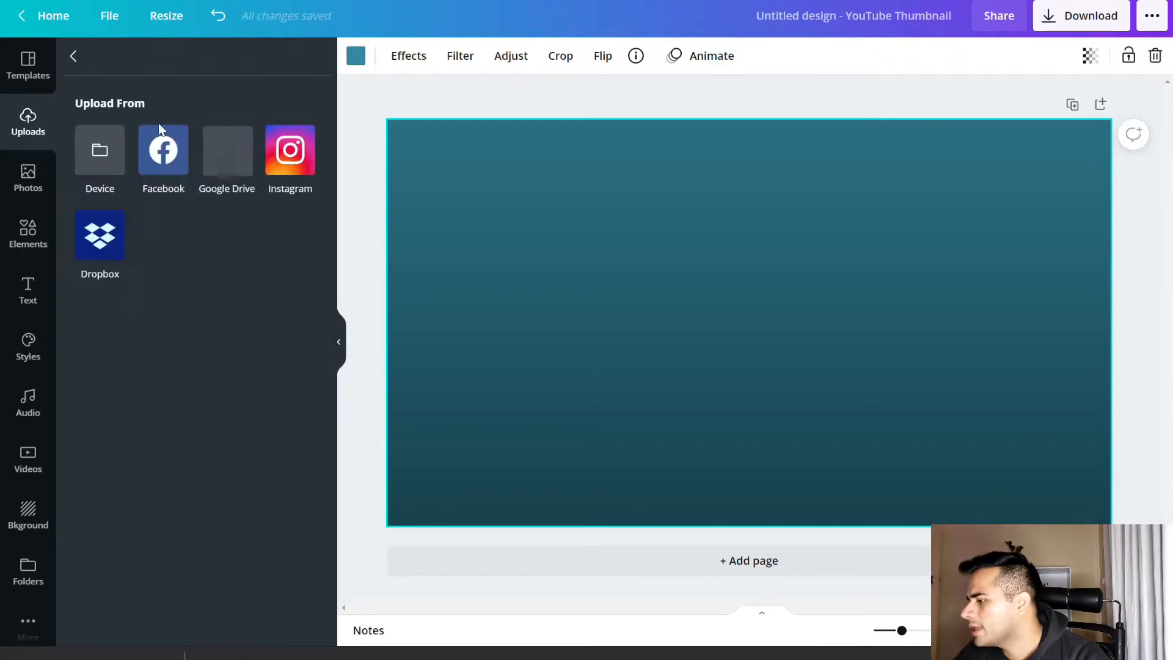
left_click(102, 148)
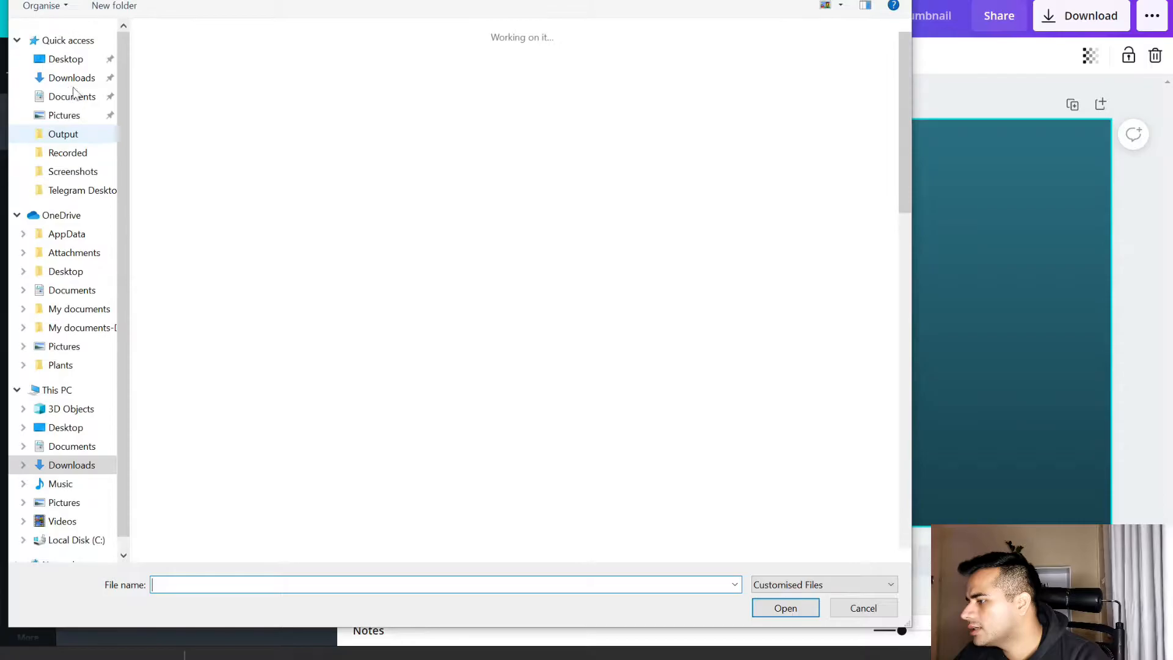
left_click(202, 118)
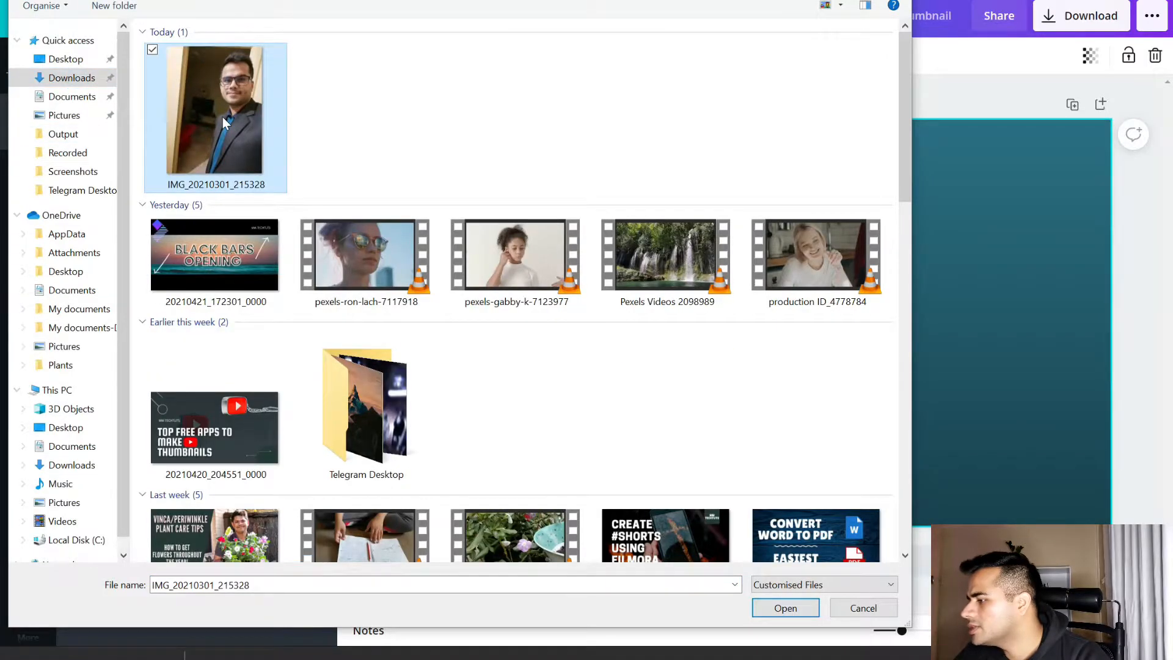
double_click(222, 116)
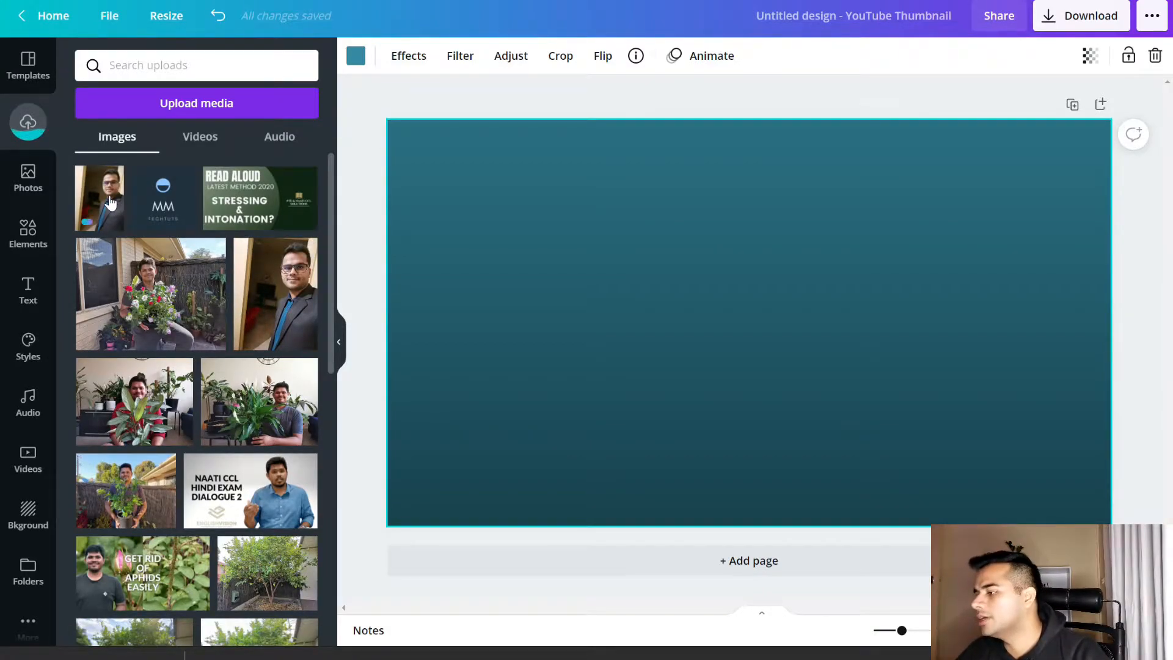
Add the larger uploaded portrait of the man in a suit to the page and move it into the right half
left_click(290, 316)
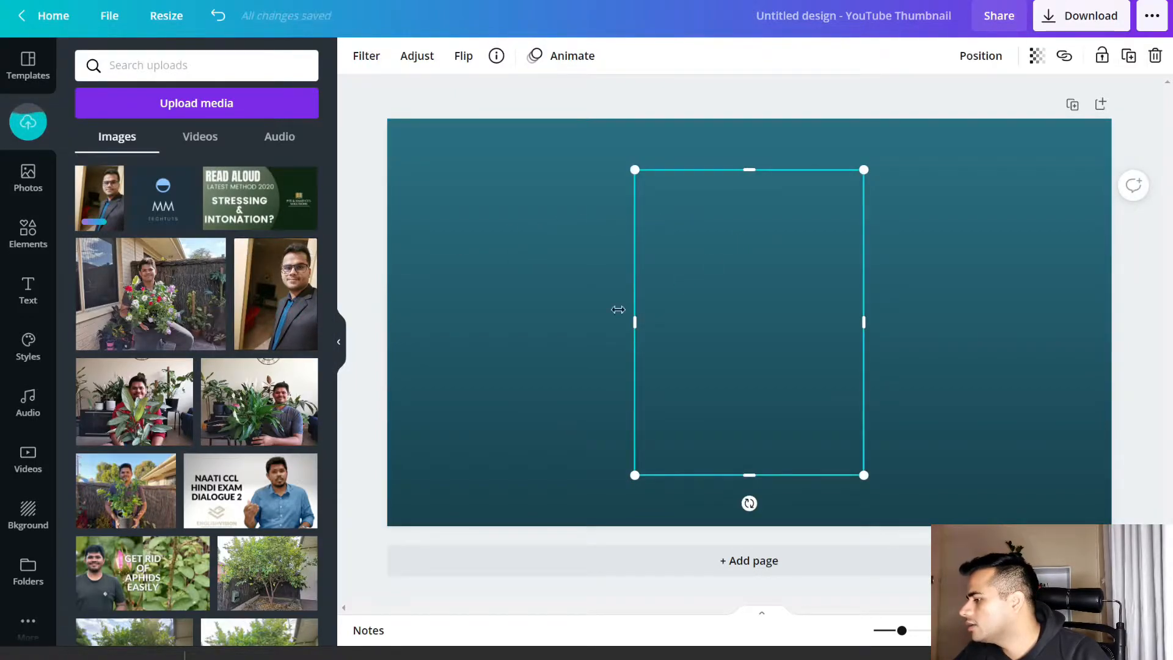
left_click(336, 345)
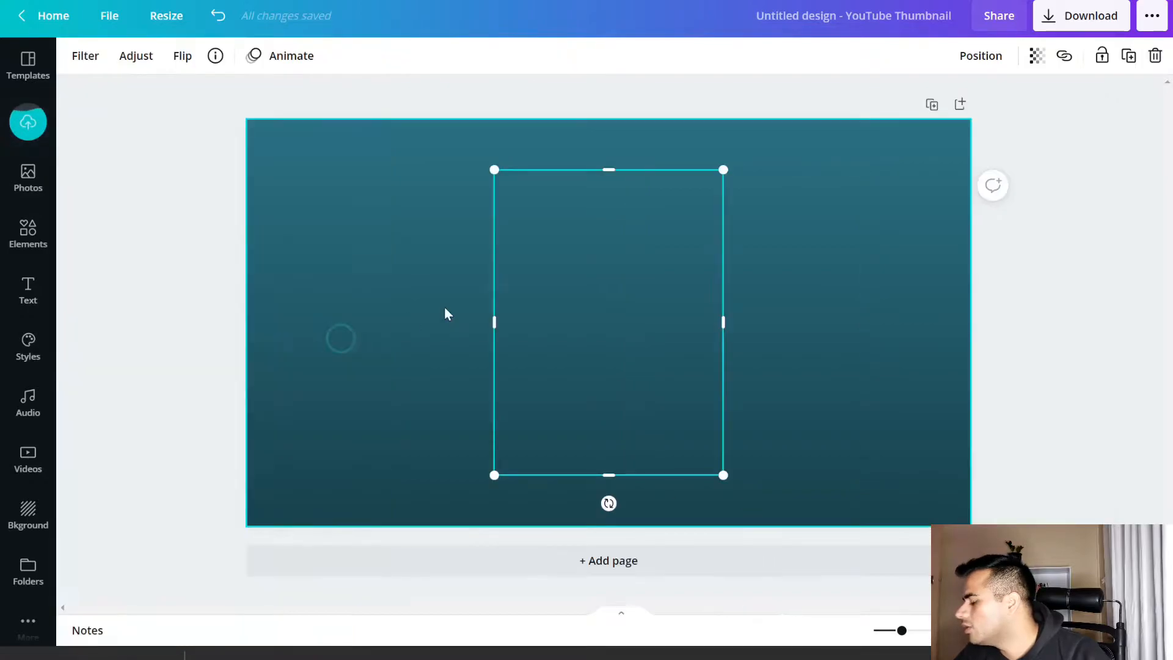
left_click_drag(605, 385, 773, 375)
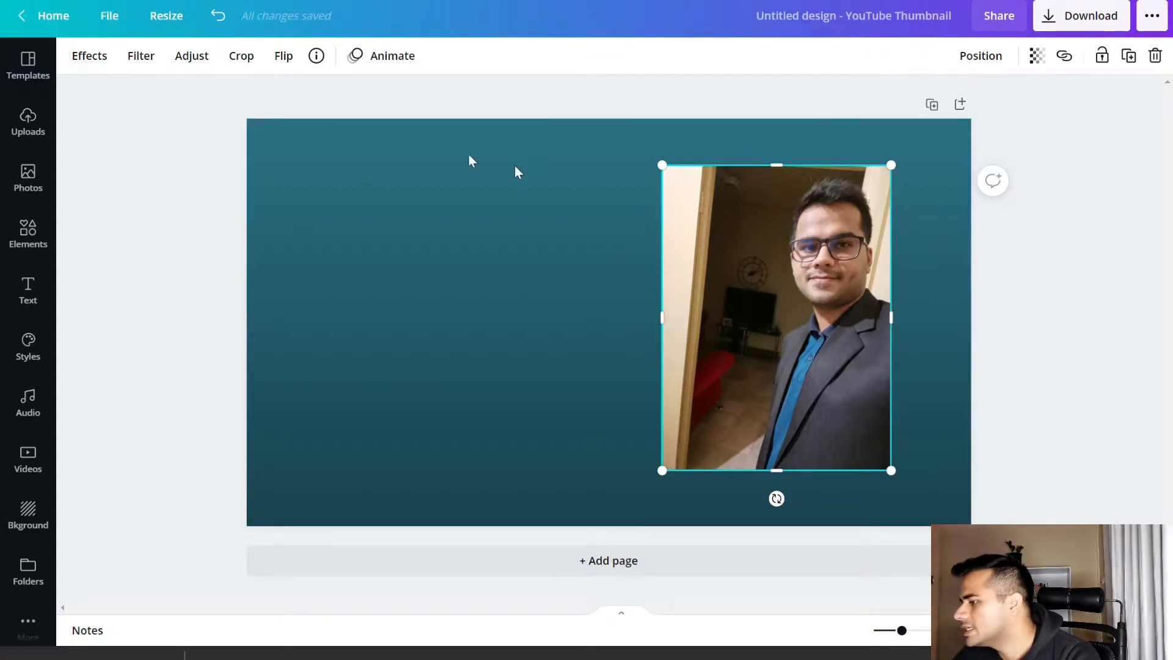
Remove the portrait photo's background with the Background Remover effect and apply the result
left_click(93, 60)
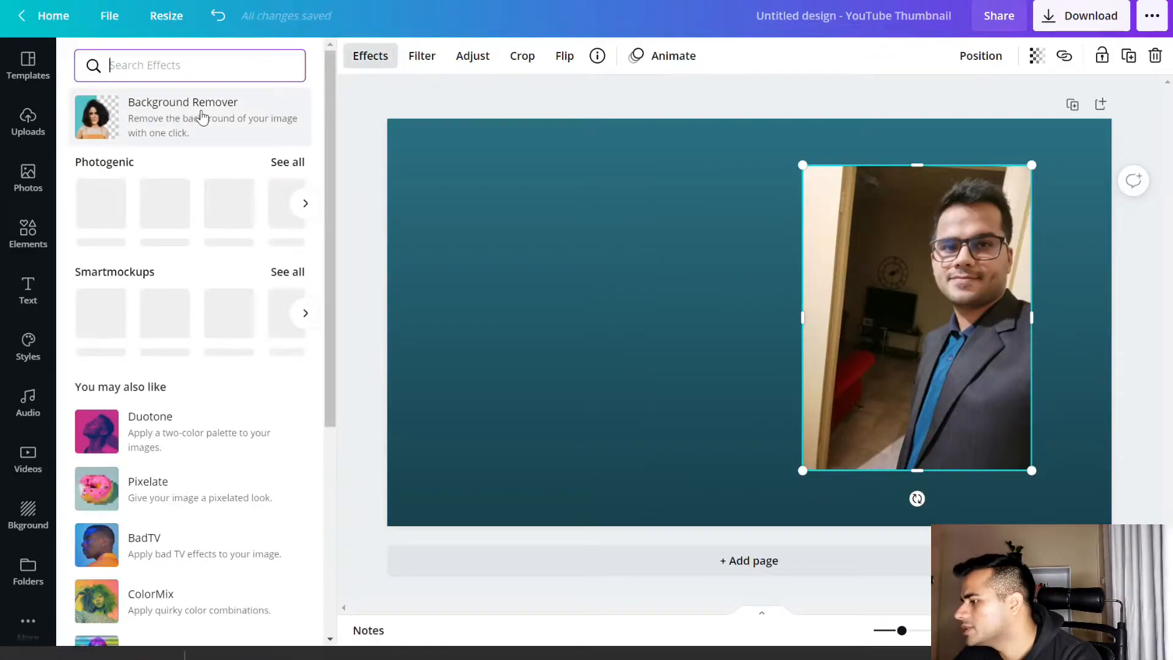
left_click(201, 122)
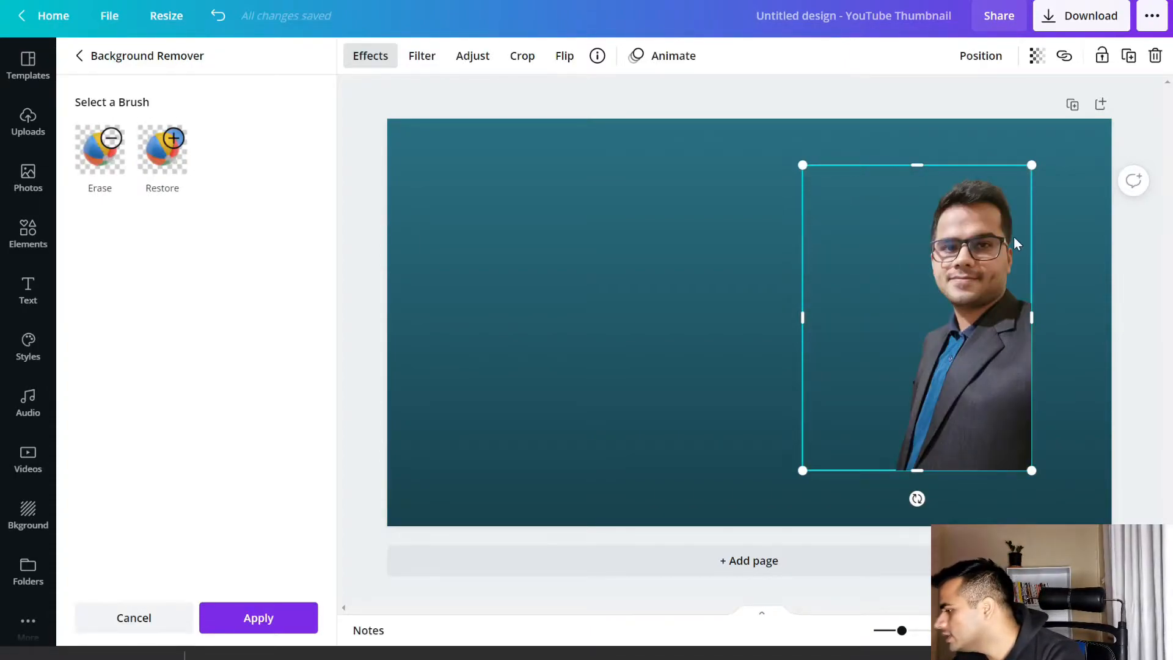
left_click(271, 623)
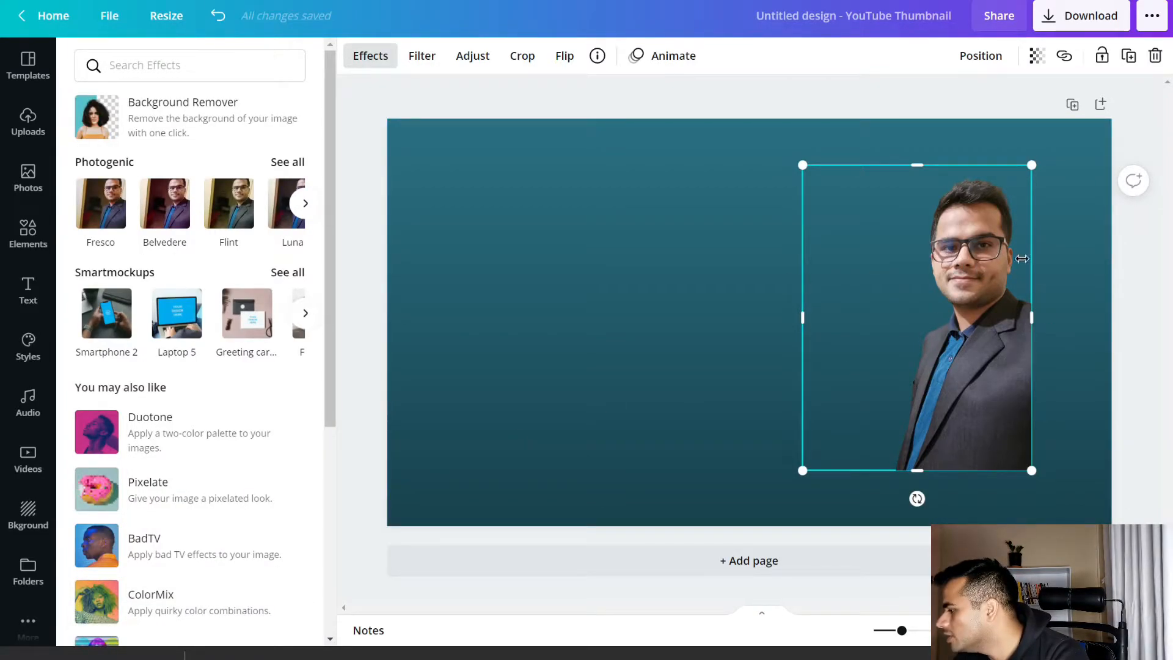
Enlarge the cut-out portrait to about the full page height and align it with the page's right edge
left_click_drag(948, 345, 1008, 320)
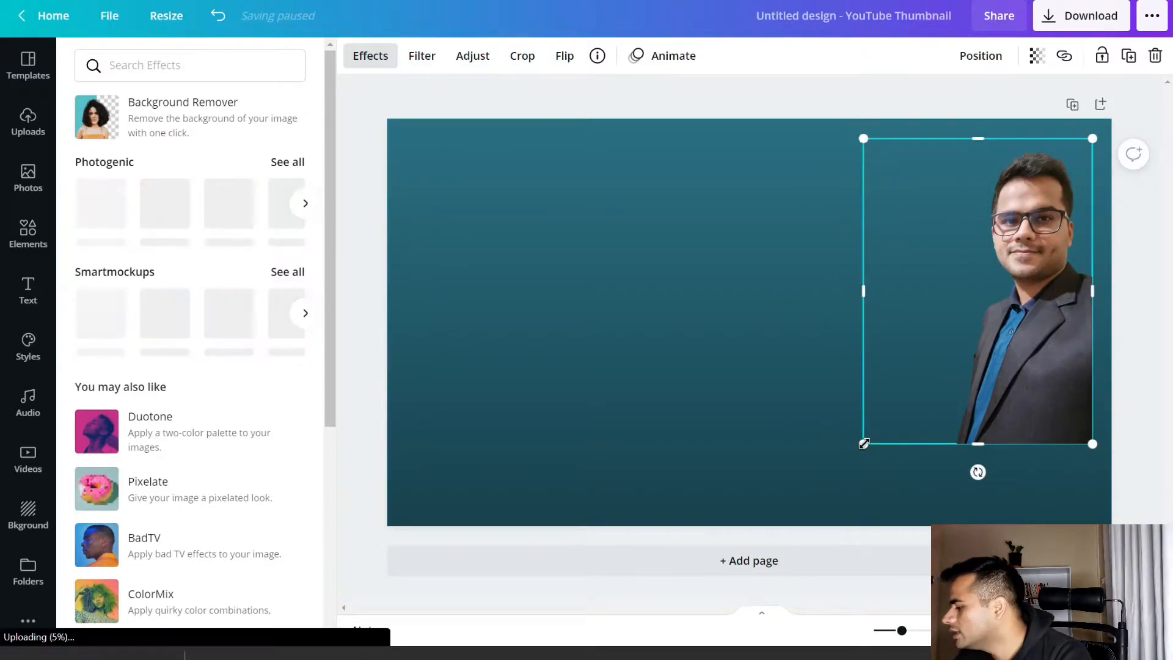
left_click_drag(864, 445, 771, 496)
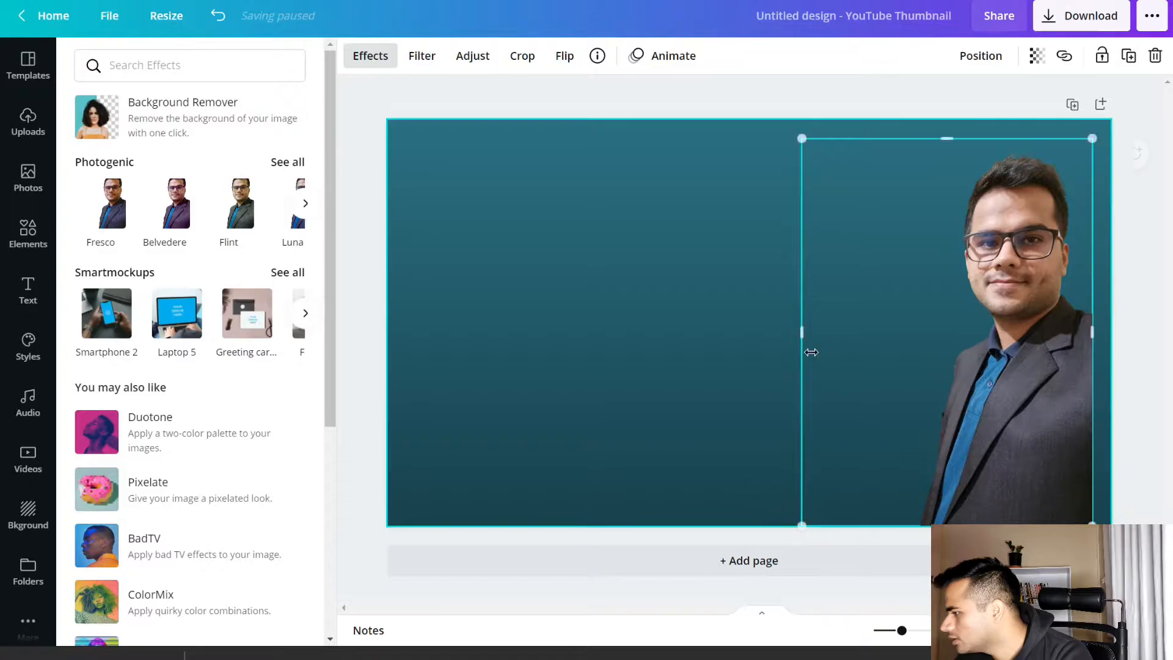
left_click_drag(802, 142, 776, 118)
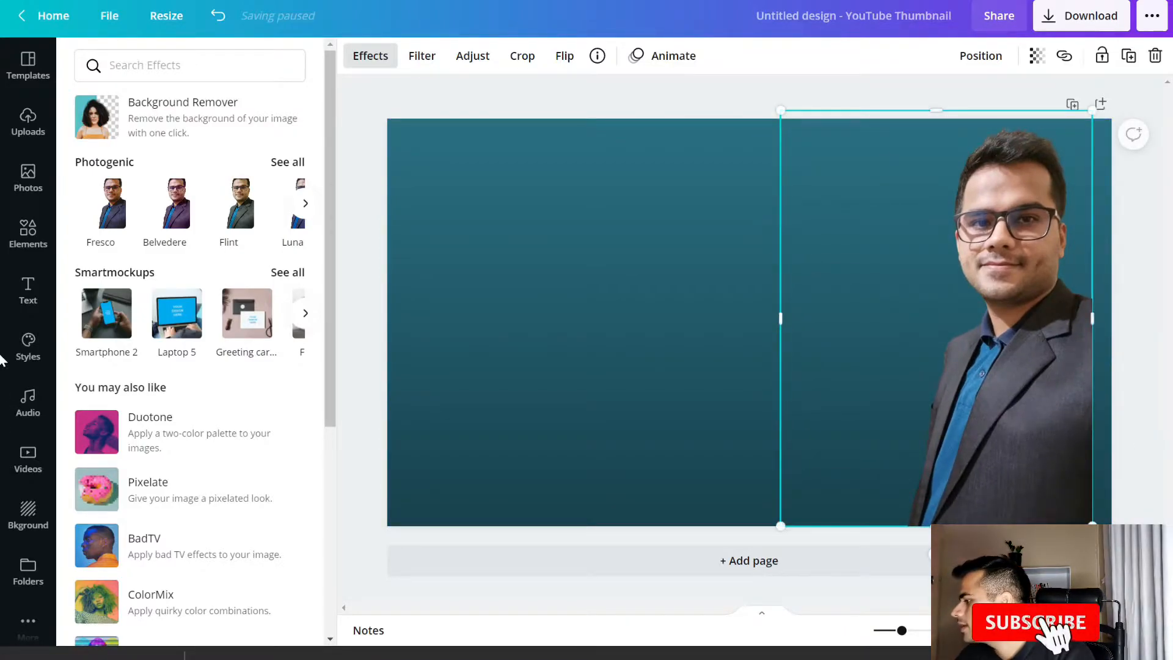
left_click_drag(1010, 360, 1024, 354)
left_click(1133, 319)
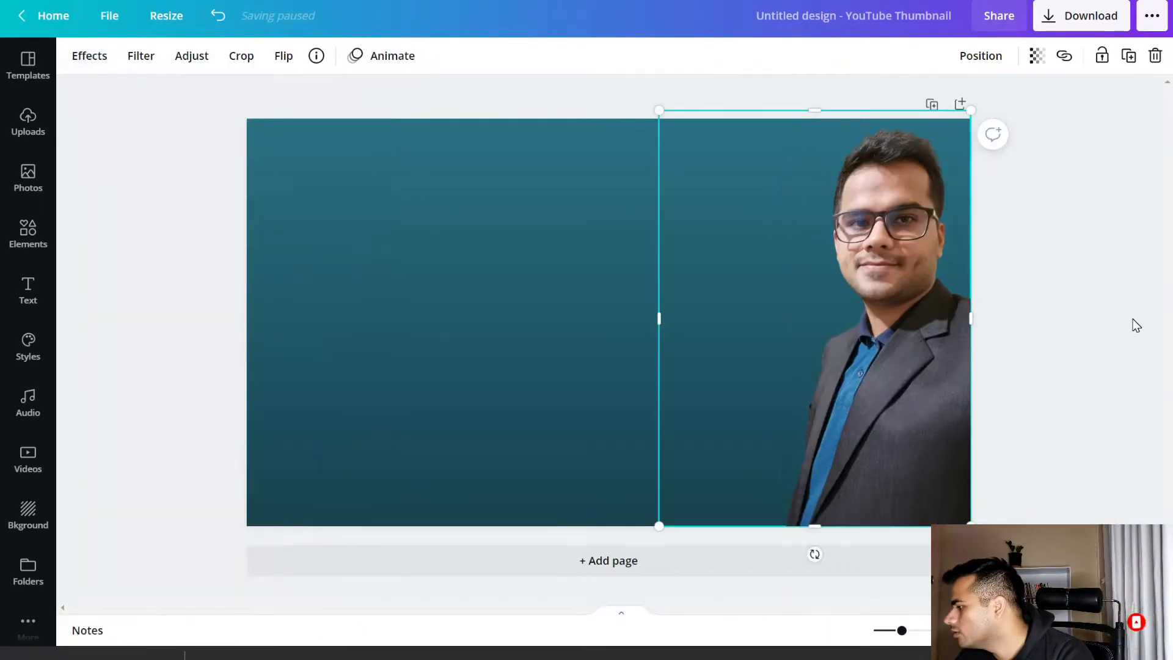
left_click(1046, 328)
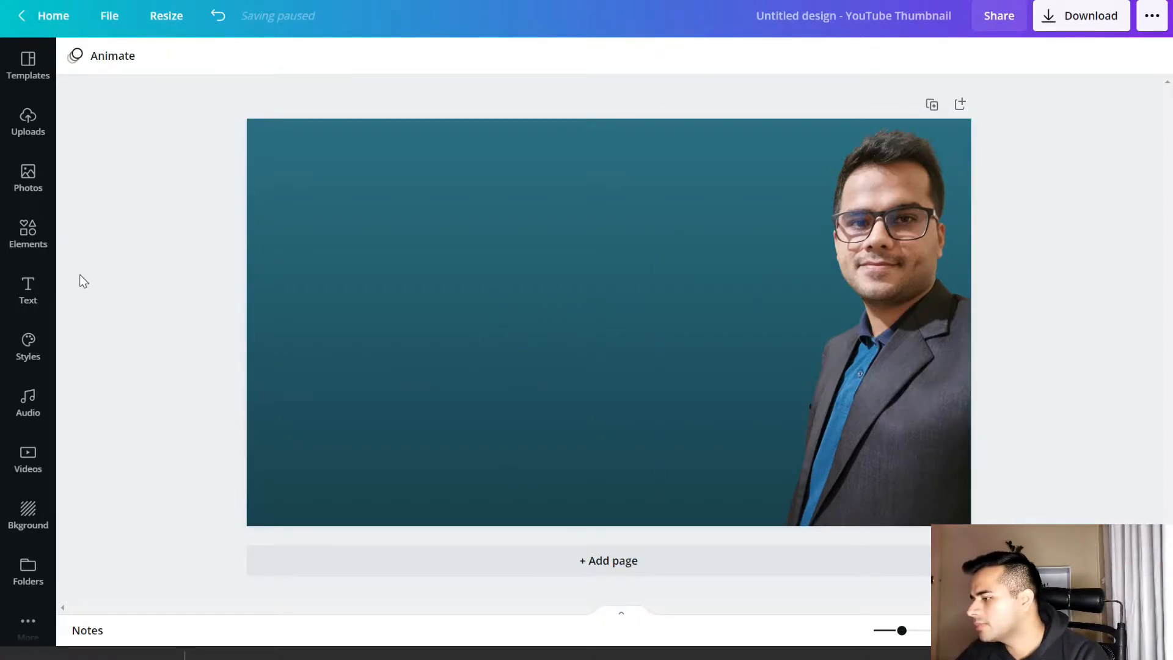
Add the recently used "Title" and "HEADING" text combination to the page
left_click(27, 293)
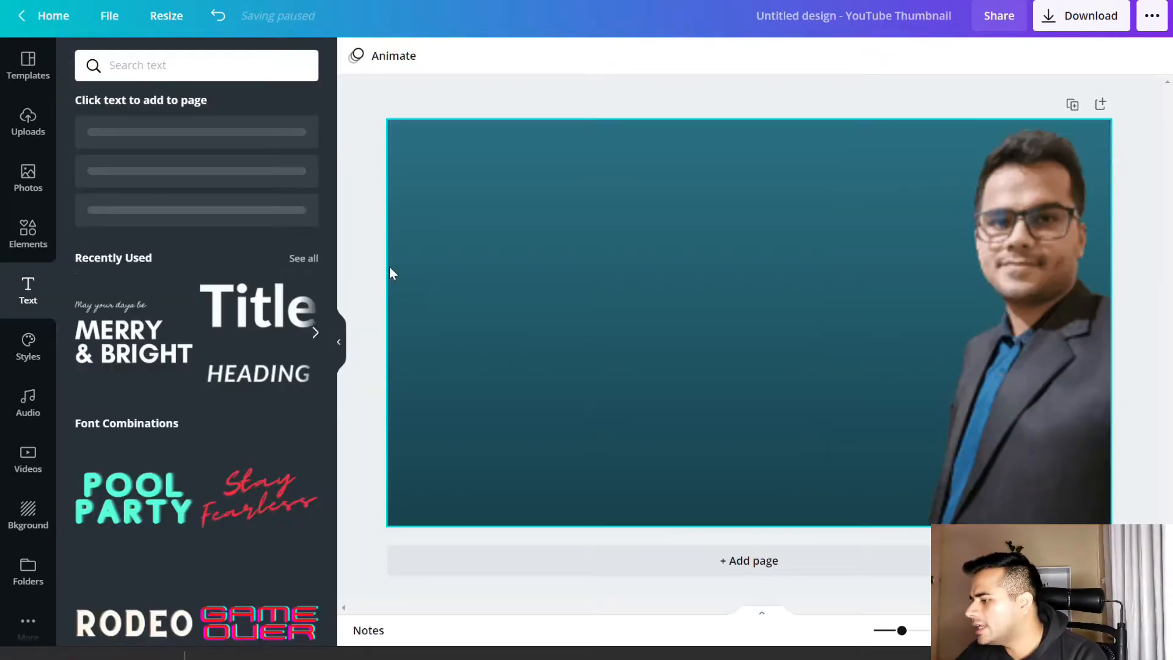
scroll(165, 452, "down", 3)
scroll(163, 455, "down", 3)
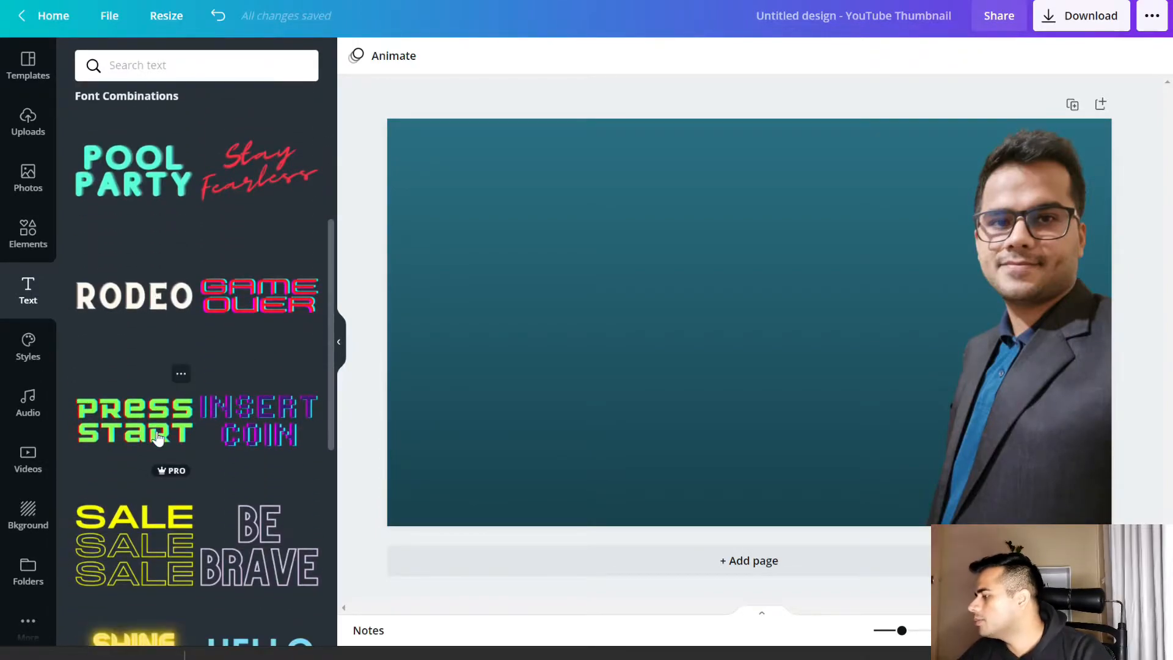
scroll(161, 431, "up", 5)
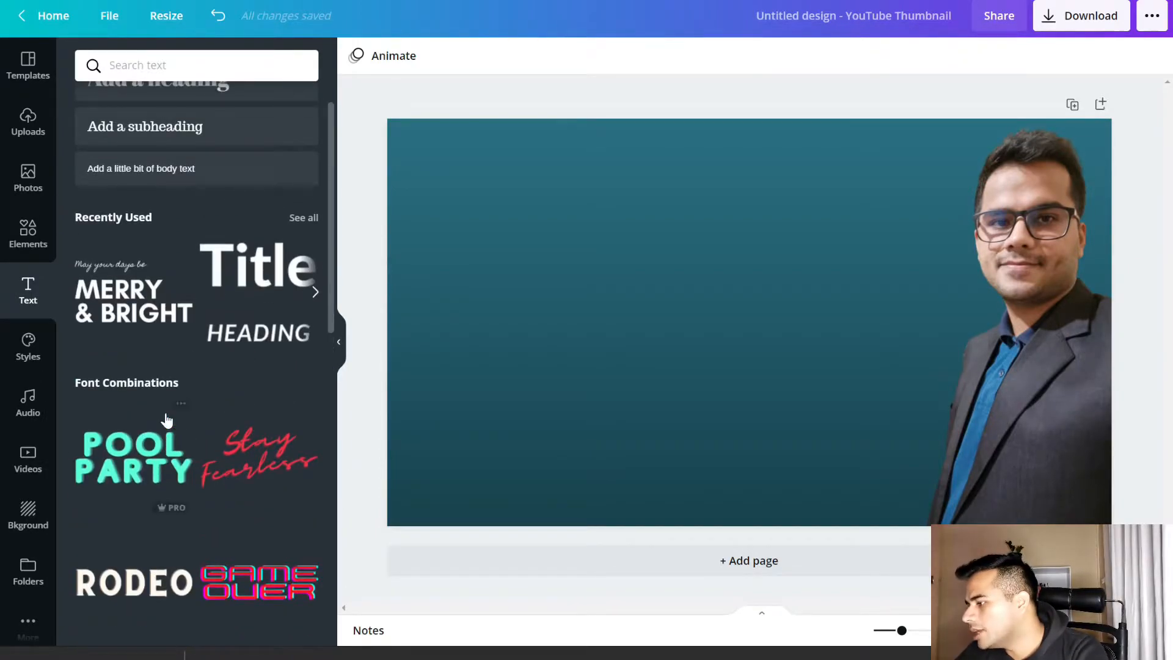
left_click(259, 286)
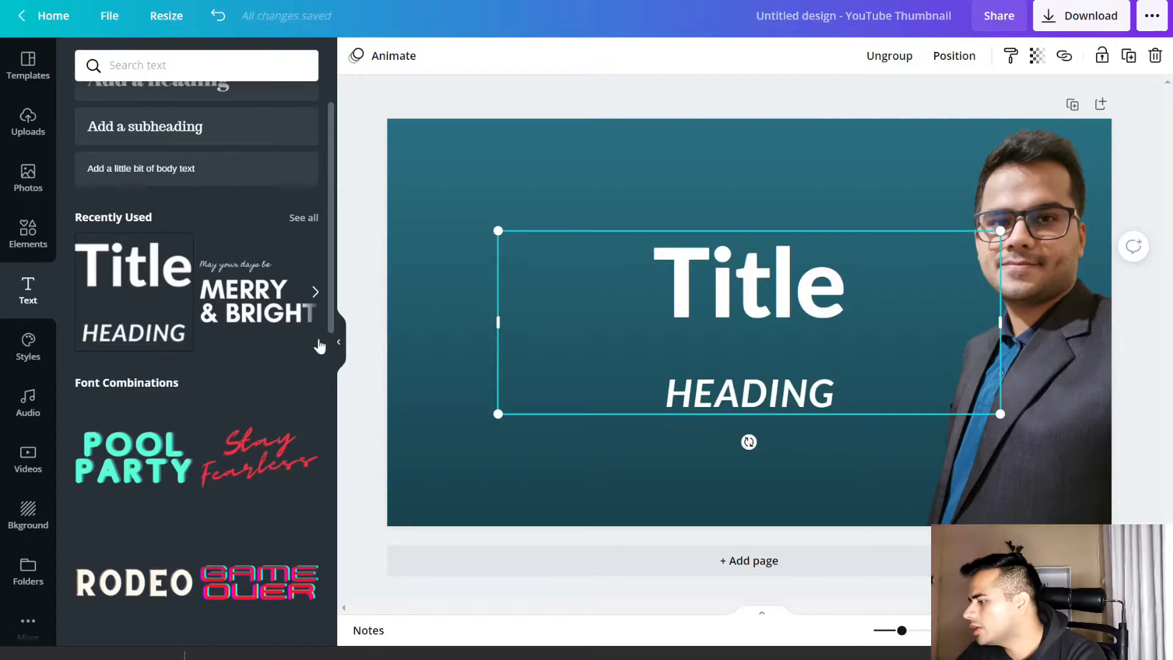
left_click(341, 342)
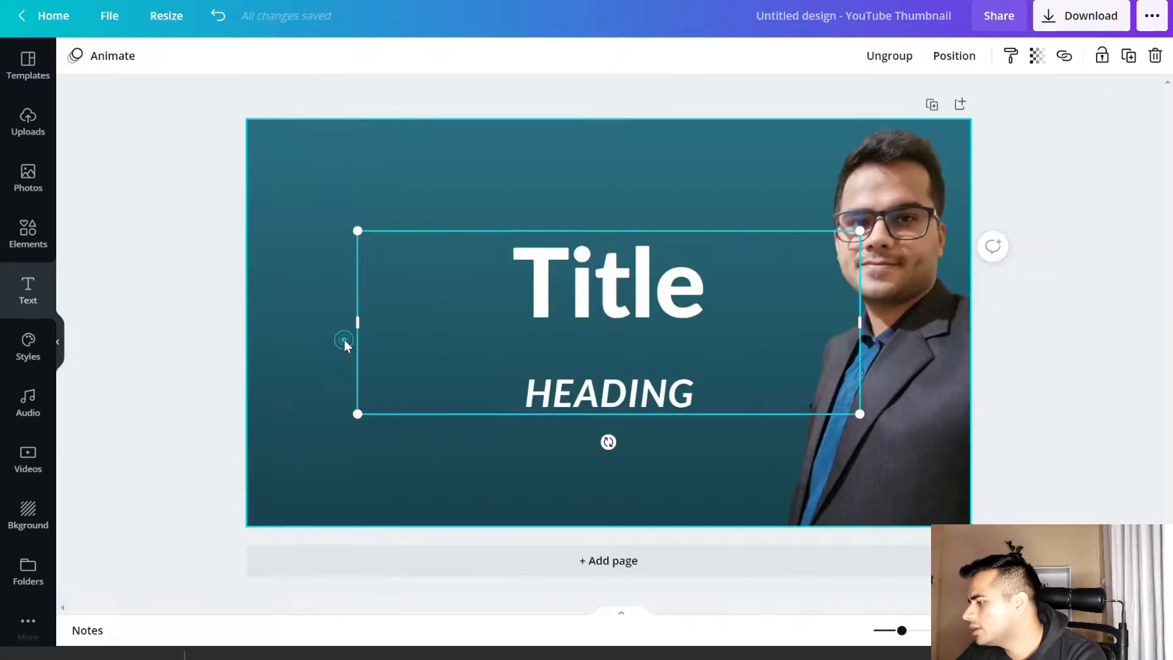
Move the text group toward the page's left side and replace "Title" with "MAKE YOUTUBE THUMBNAIL USING CANVA", correcting the spelling of THUMBNAIL
left_click_drag(620, 308, 538, 304)
double_click(538, 303)
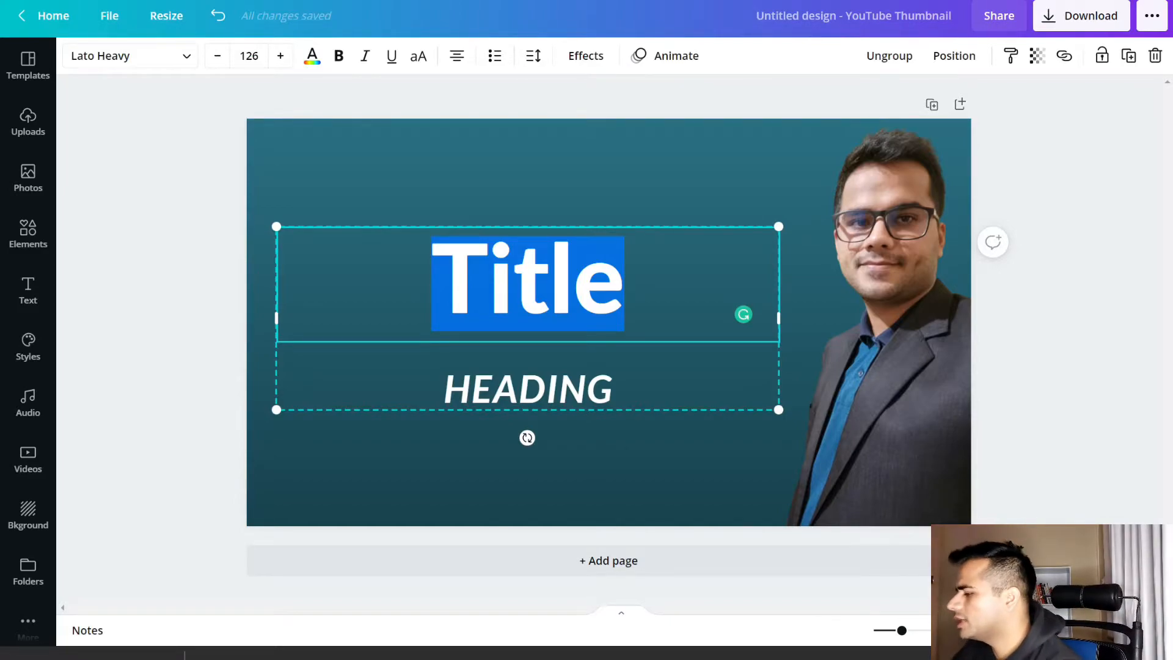
type("MAKE YOUTU")
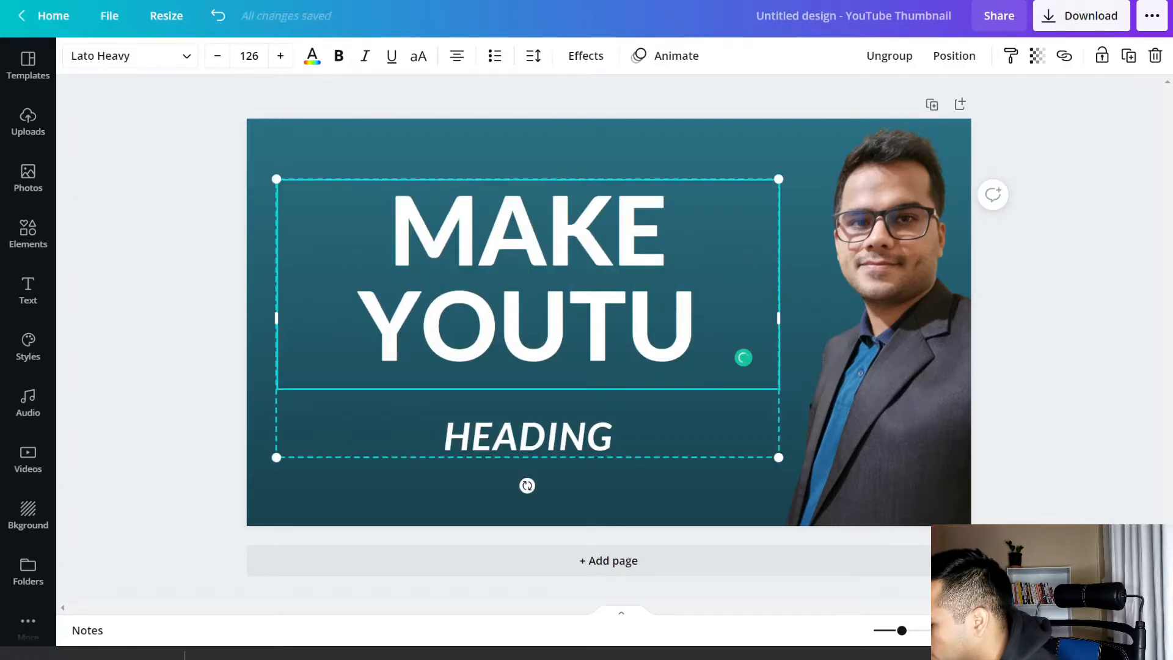
type("BE THUMBNAL")
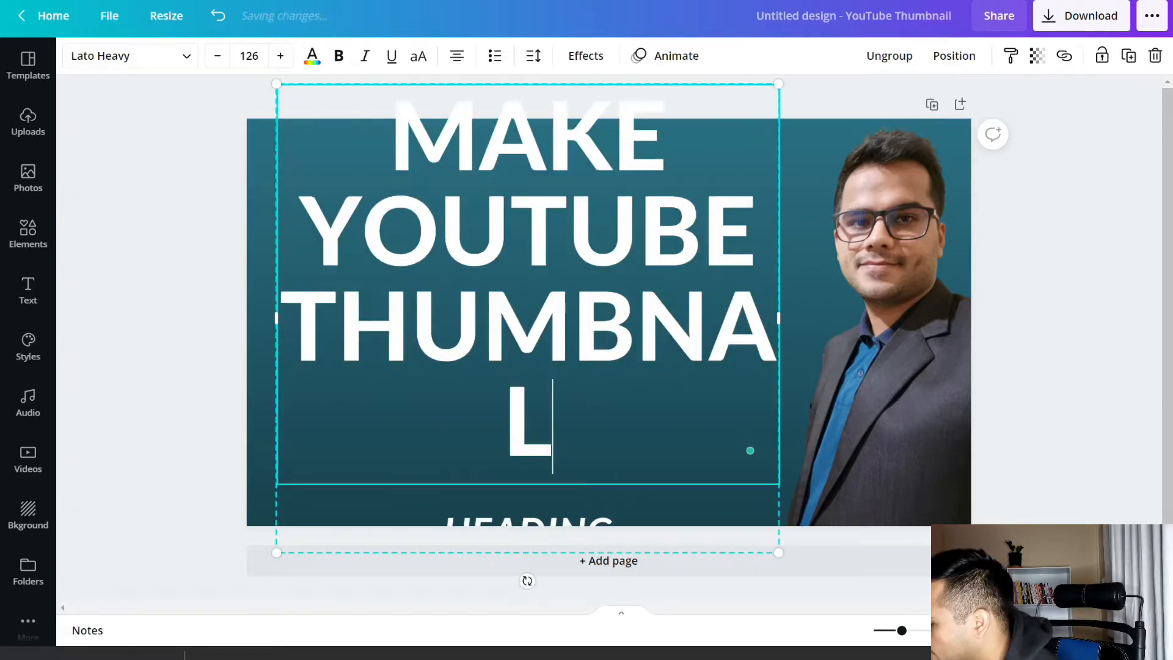
type(" USING CANVA")
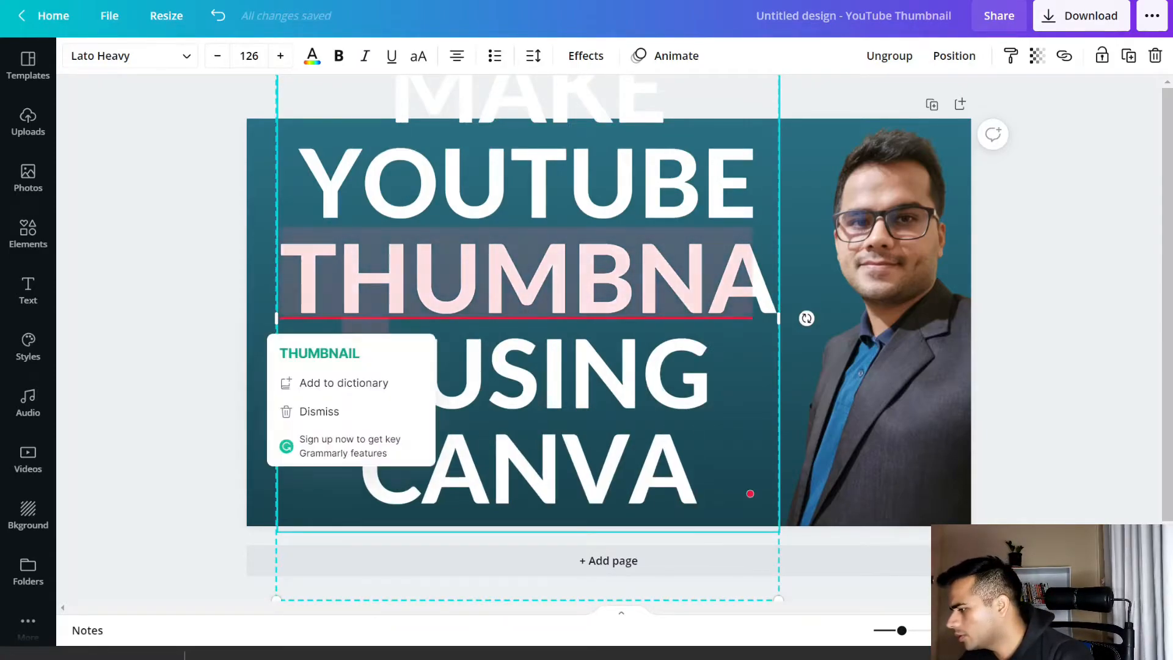
left_click(365, 351)
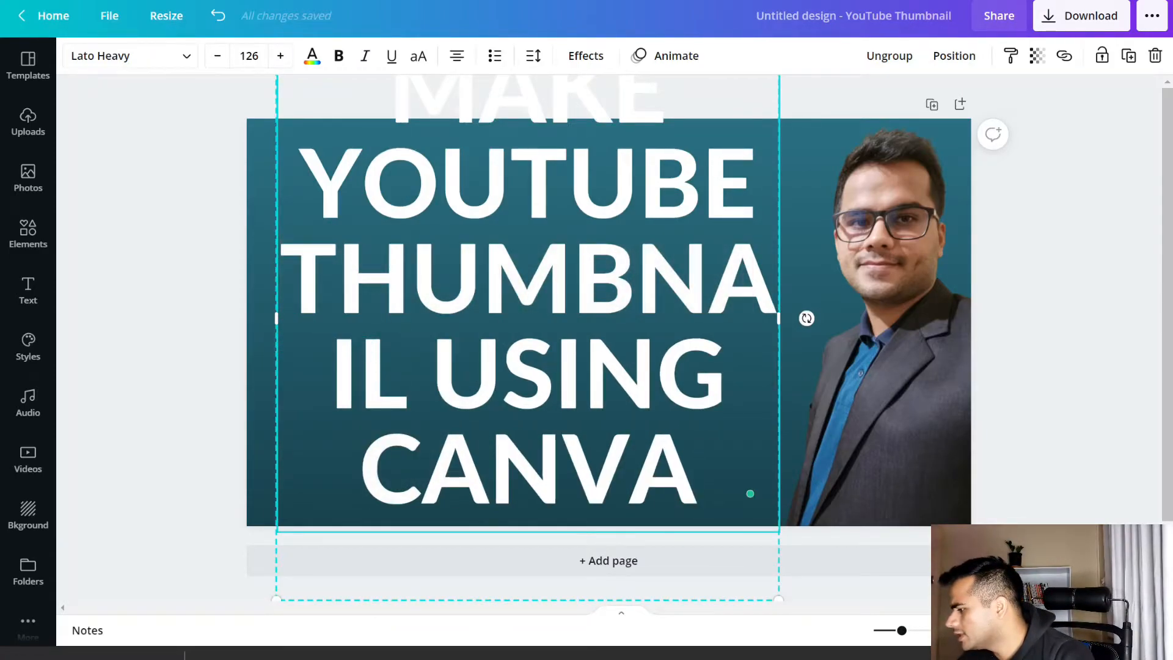
Widen the title's text box so THUMBNAIL fits on one line, then scale the group to font size 58.5 and move it fully onto the page
left_click_drag(779, 317, 927, 325)
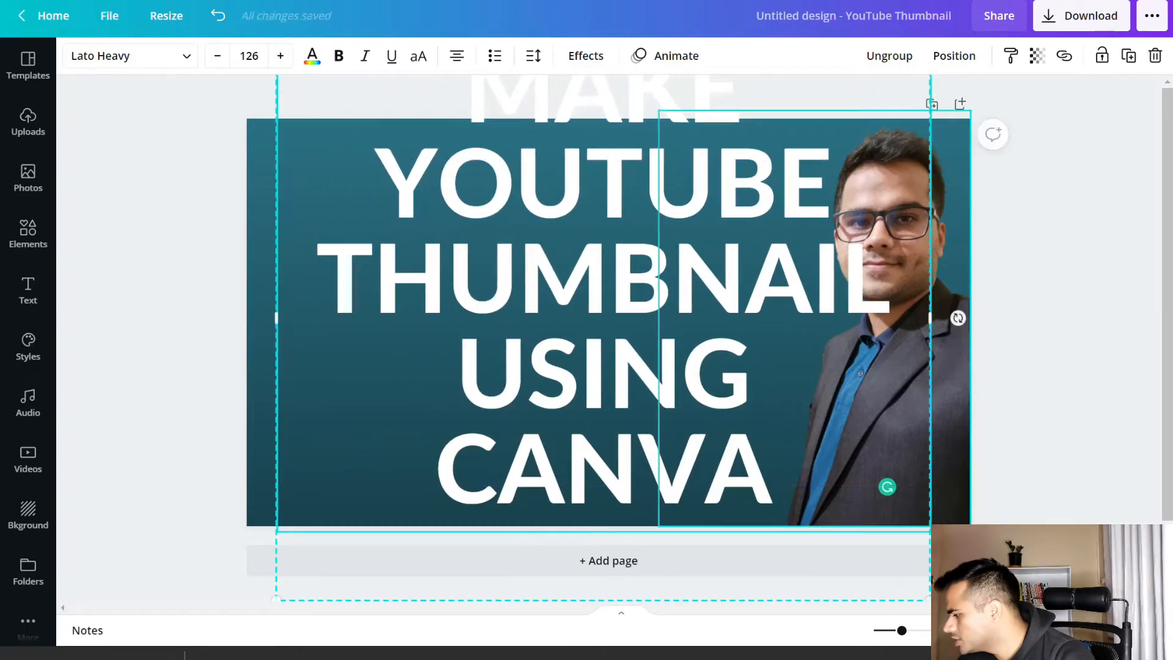
left_click_drag(929, 600, 611, 239)
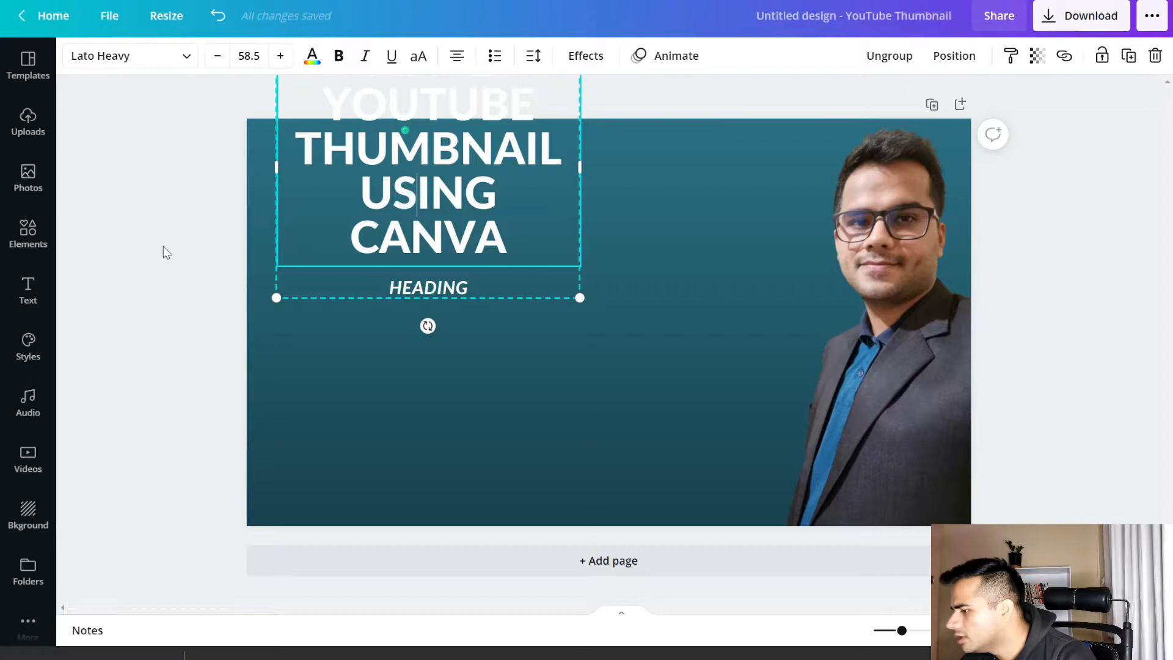
left_click(599, 195)
left_click_drag(471, 188, 531, 310)
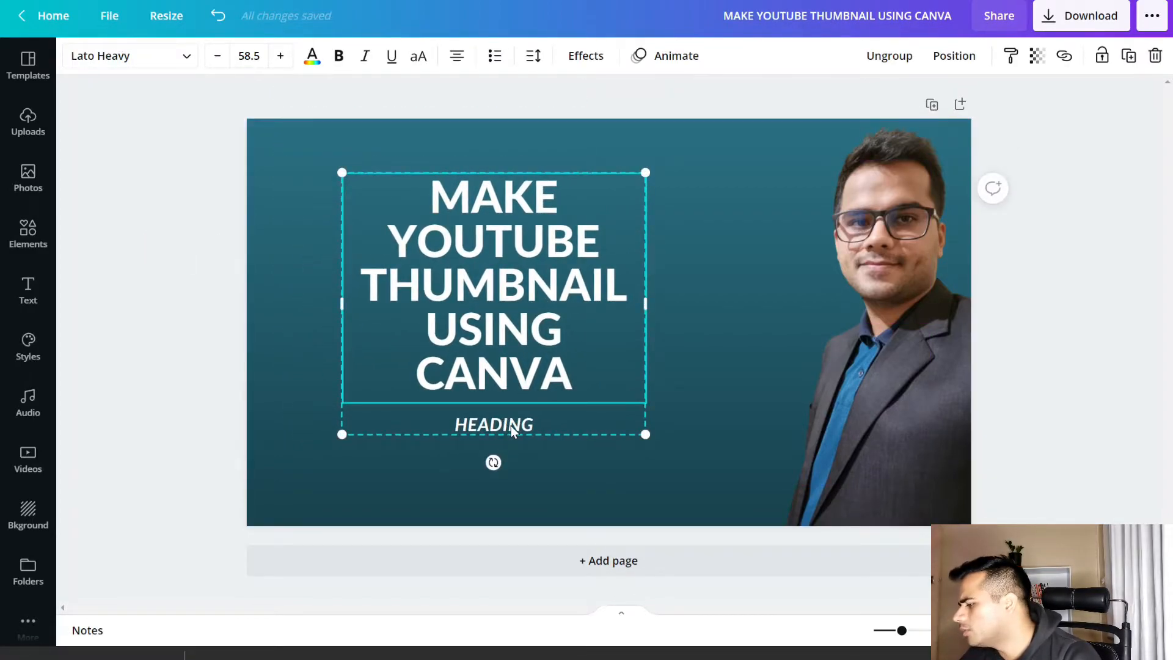
Clear the "HEADING" text below the title and move the title into the left half of the page, roughly centred vertically
left_click(511, 425)
double_click(519, 430)
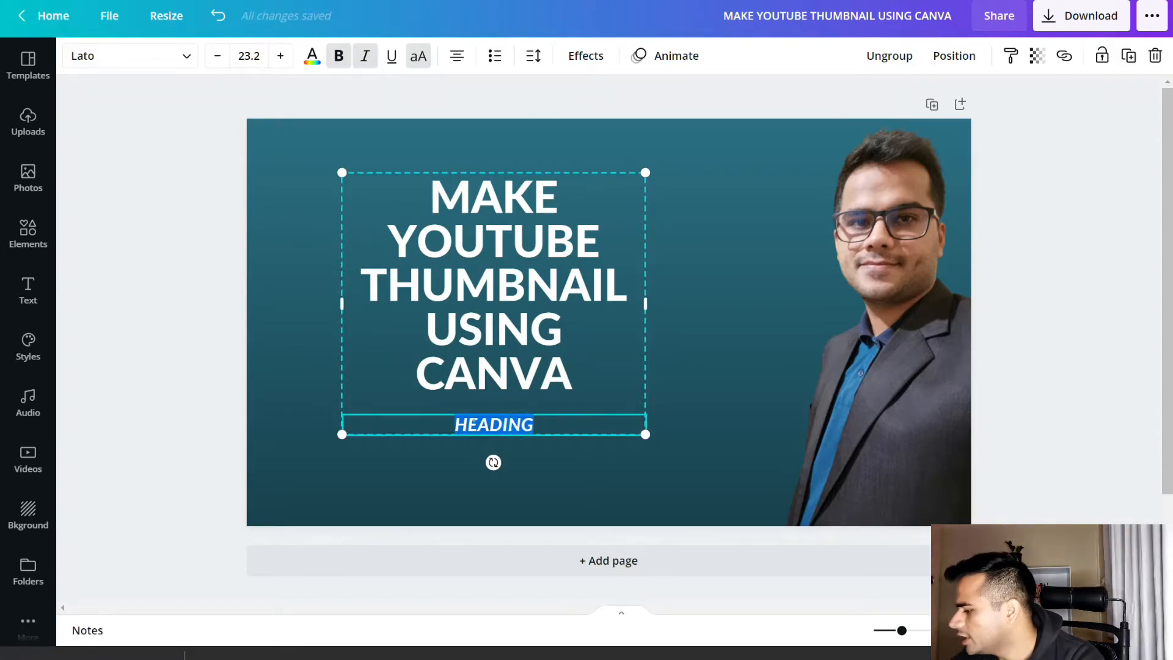
key("BackSpace")
left_click(144, 348)
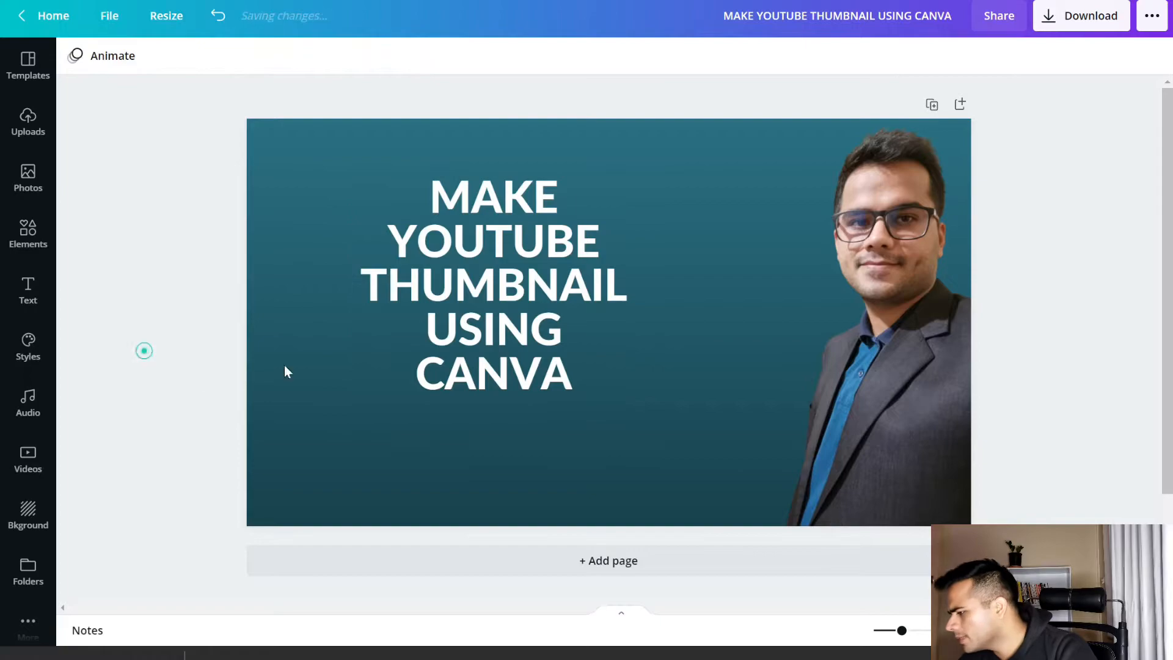
left_click(507, 309)
left_click_drag(506, 305, 453, 333)
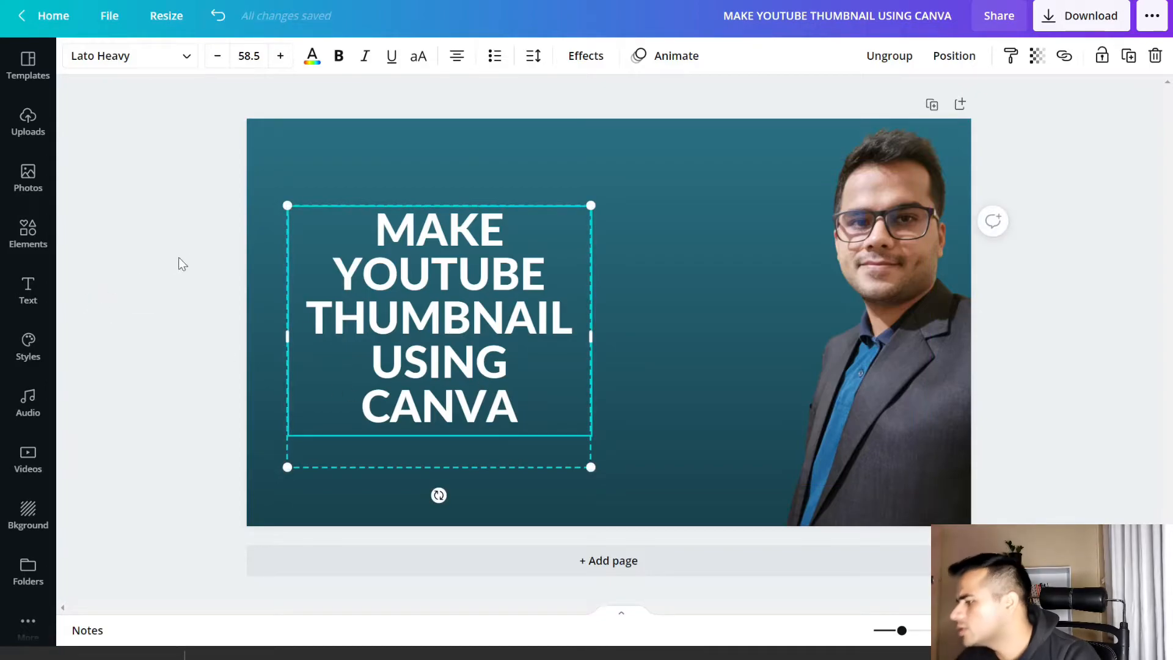
left_click(103, 267)
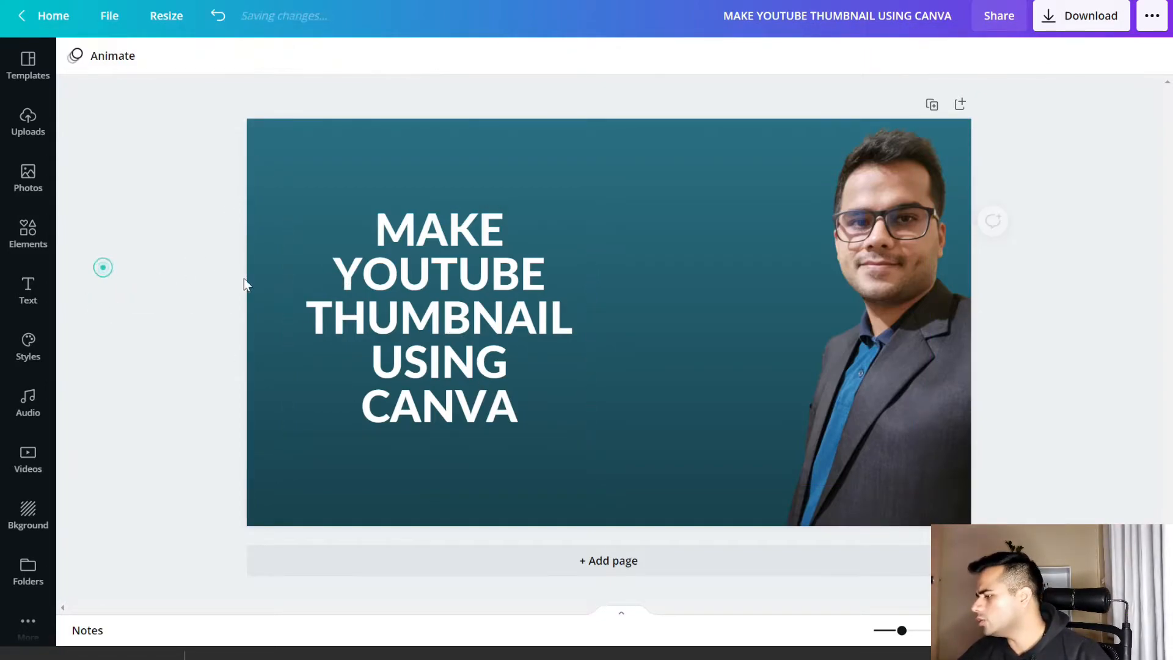
Apply the Shadow text effect to the title and set the shadow colour to black from the Untitled palette
left_click(443, 289)
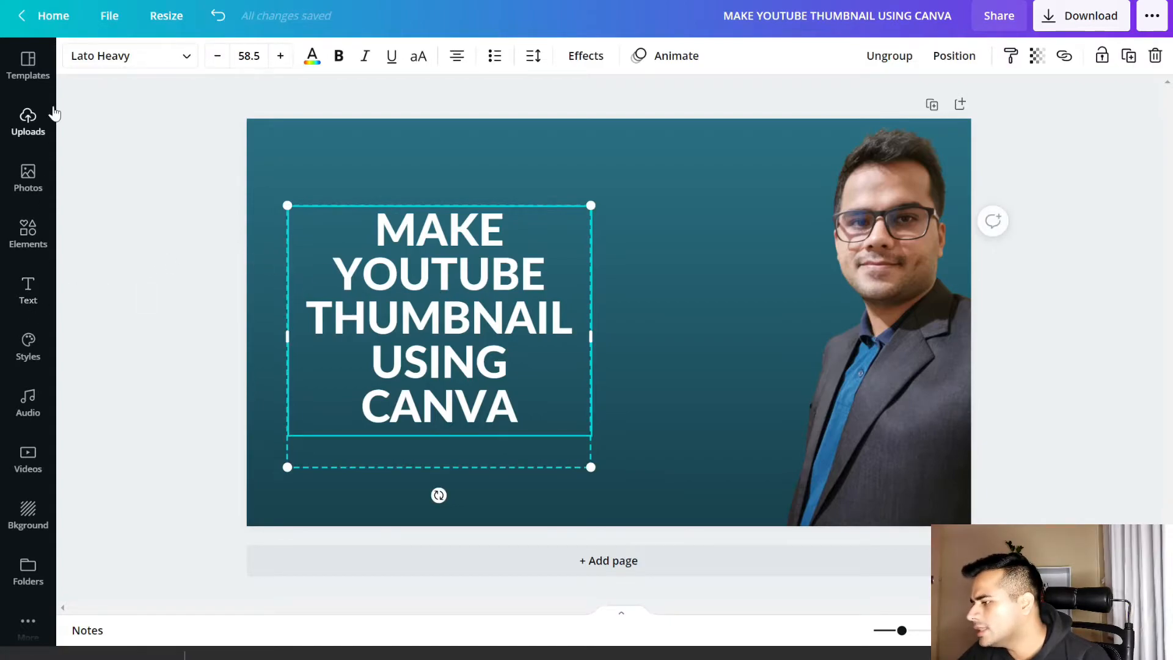
left_click(341, 56)
left_click(341, 56)
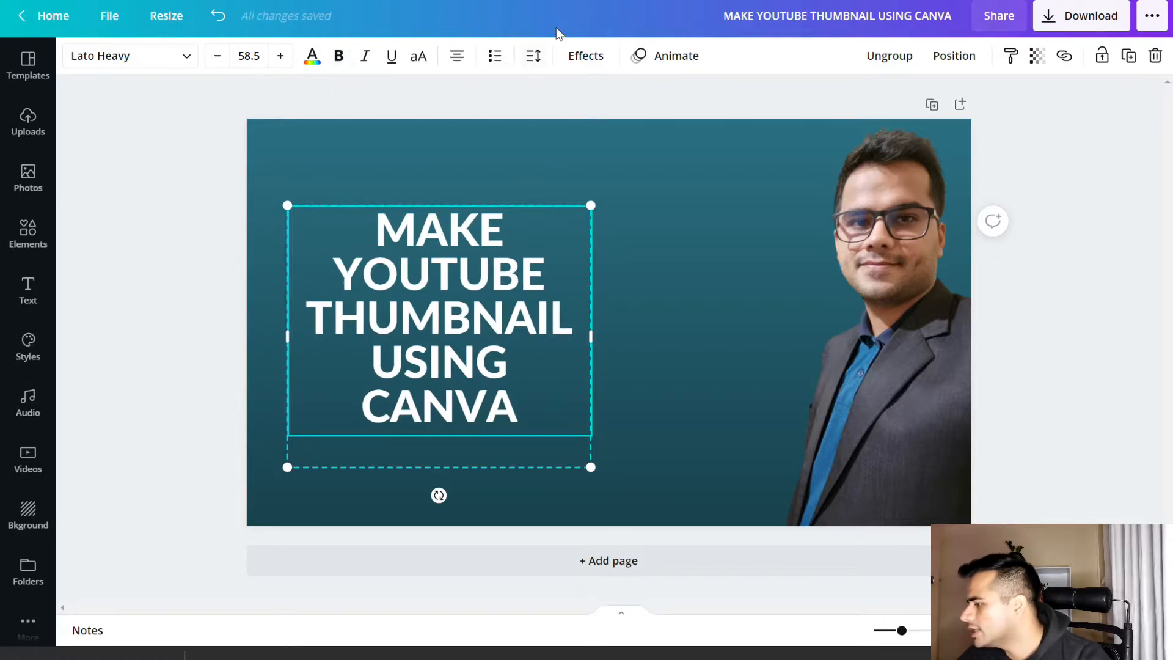
left_click(603, 61)
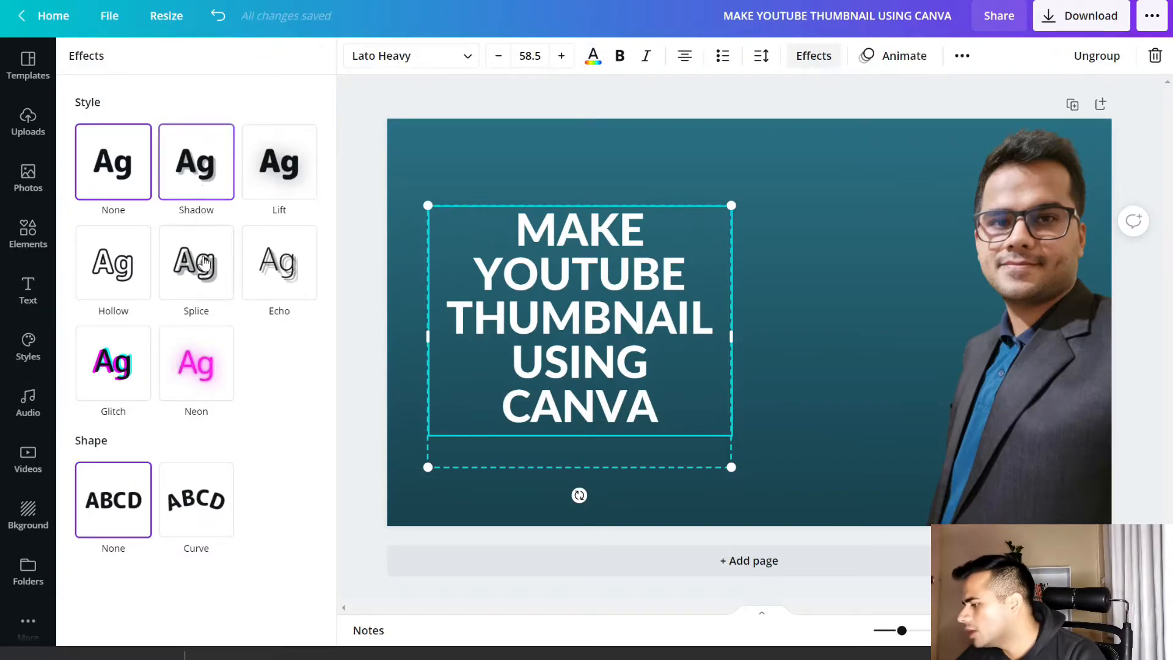
left_click(189, 166)
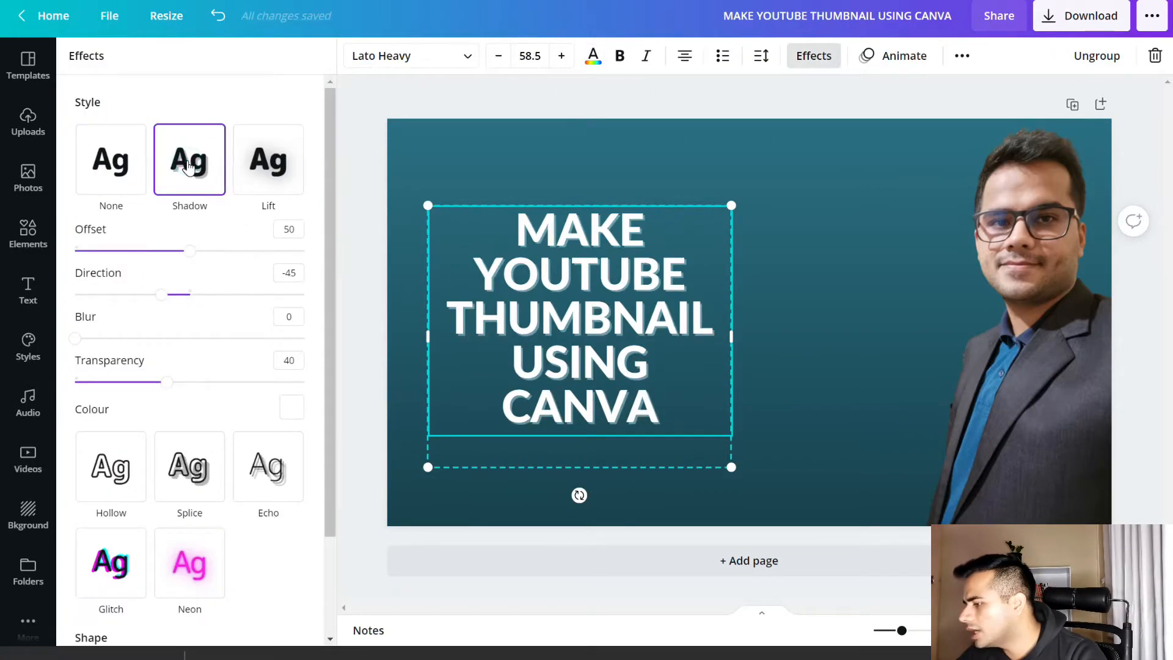
left_click(285, 407)
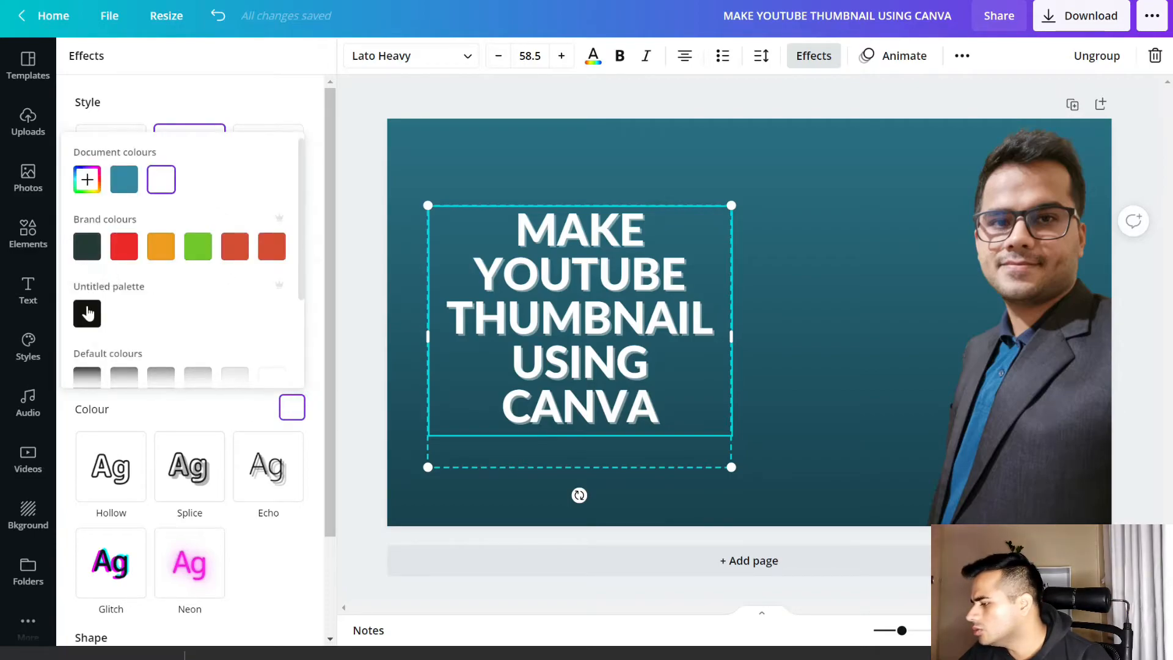
left_click(88, 312)
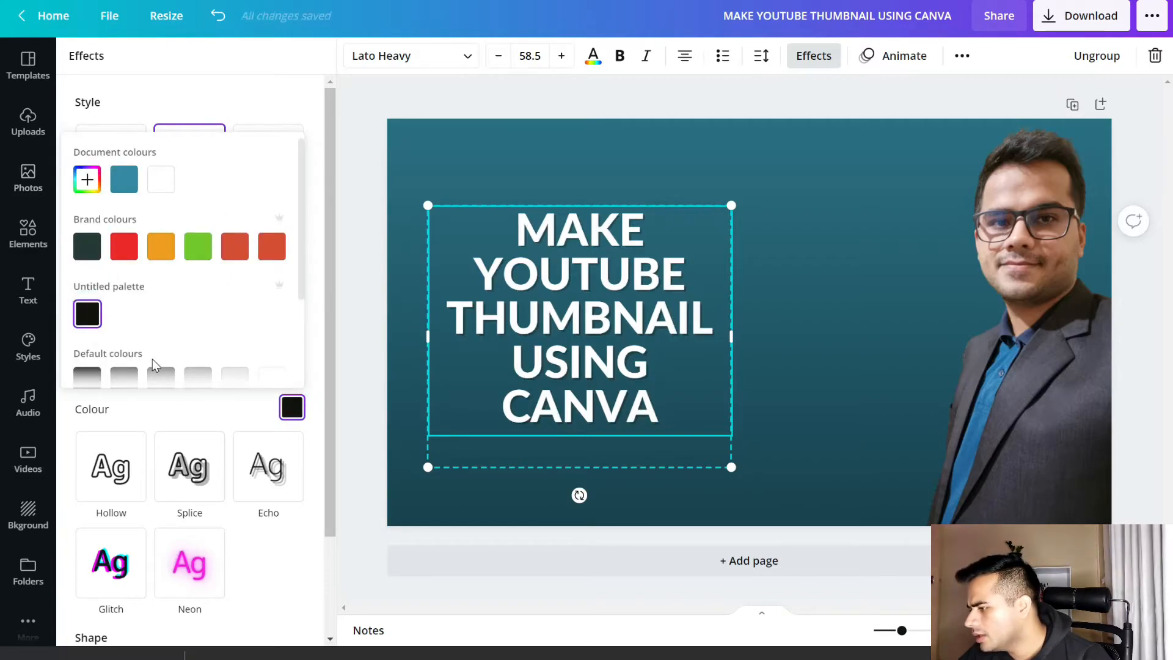
left_click(235, 110)
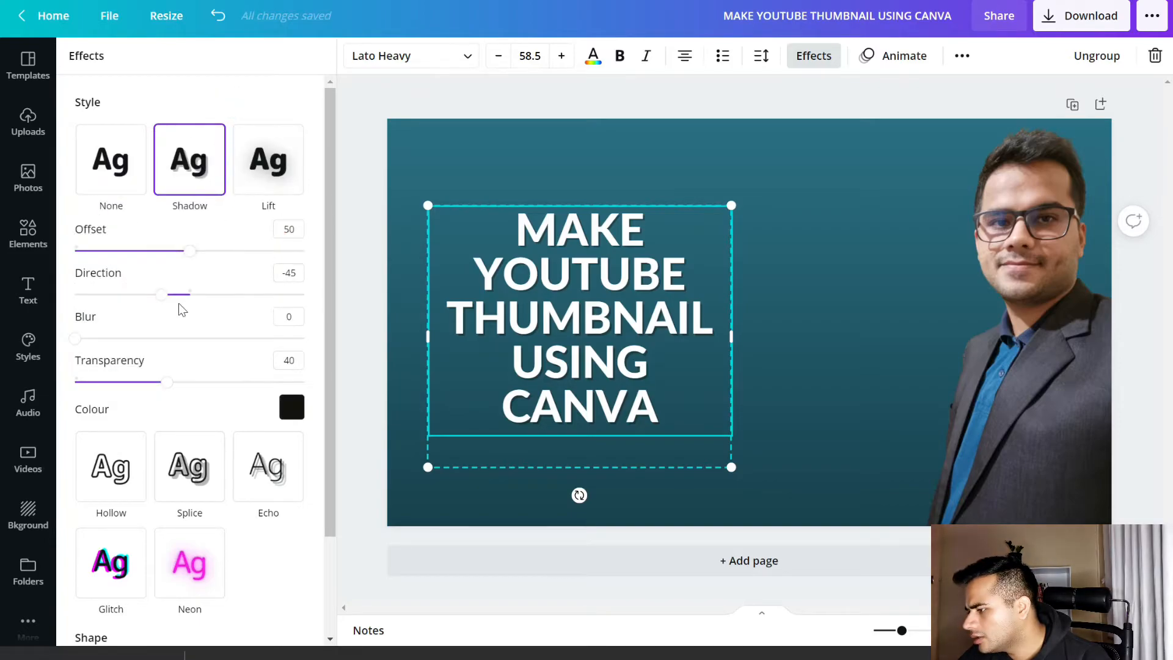
Set the title shadow's blur to 100, transparency to 100, direction to 2 and offset to 32
left_click_drag(105, 341, 308, 339)
left_click_drag(163, 383, 335, 392)
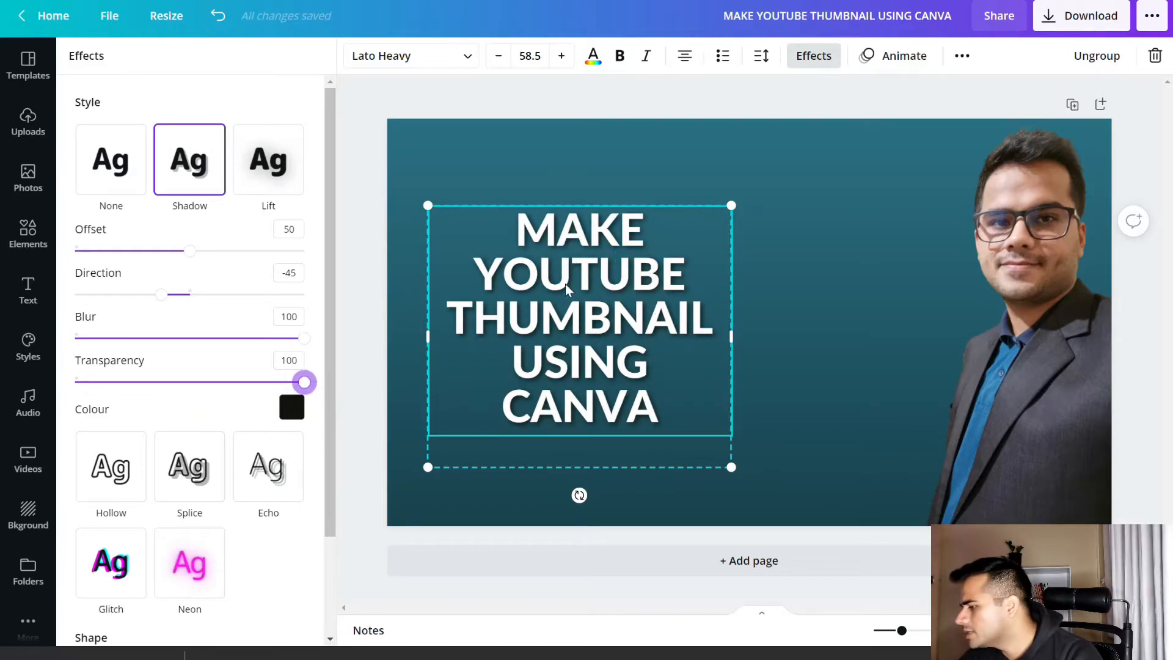
left_click_drag(161, 298, 359, 259)
left_click_drag(278, 260, 150, 271)
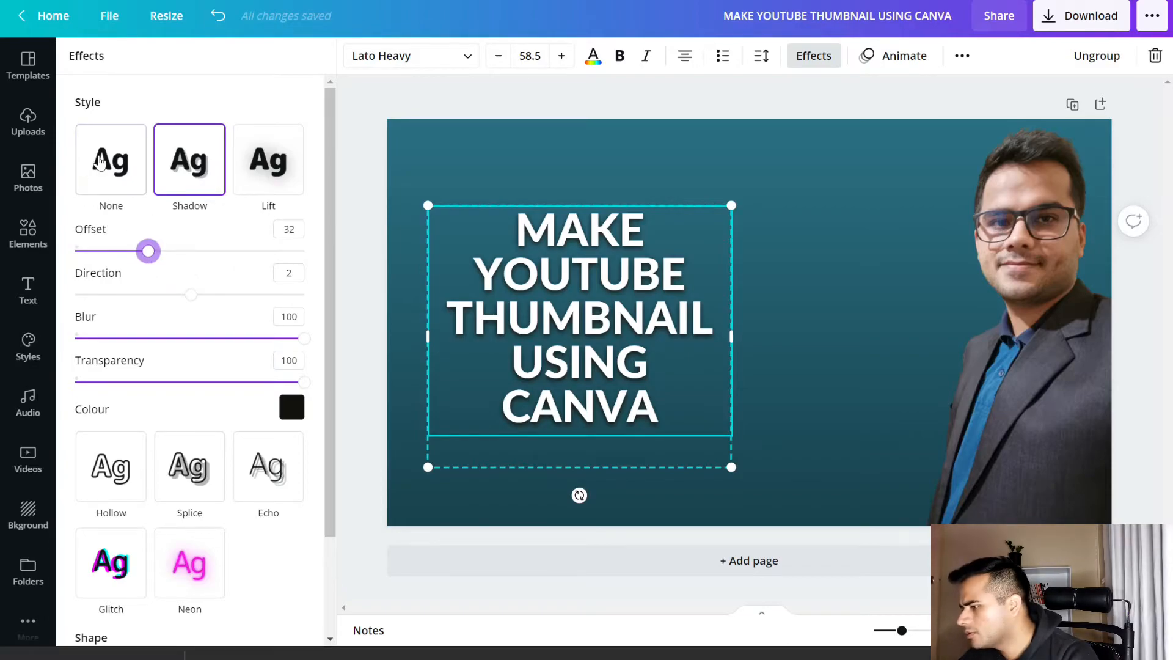
left_click(370, 365)
left_click(197, 294)
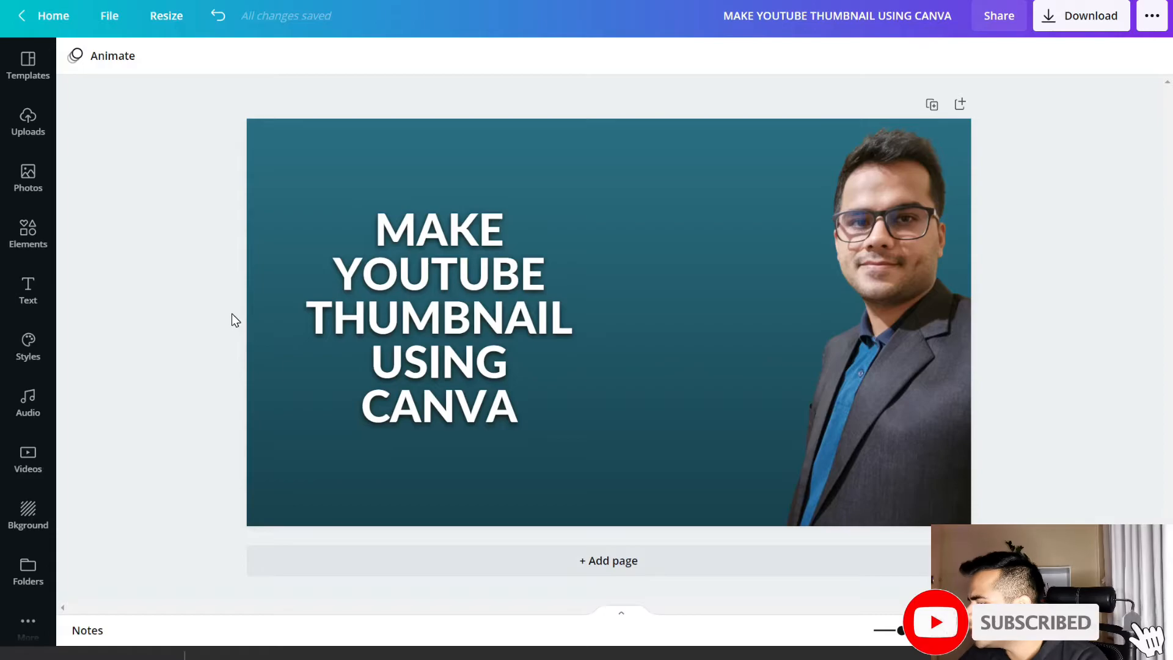
Search the elements for "YOUTUBE", add the red play-button logo, and shrink and place it between the title and the portrait
left_click(35, 247)
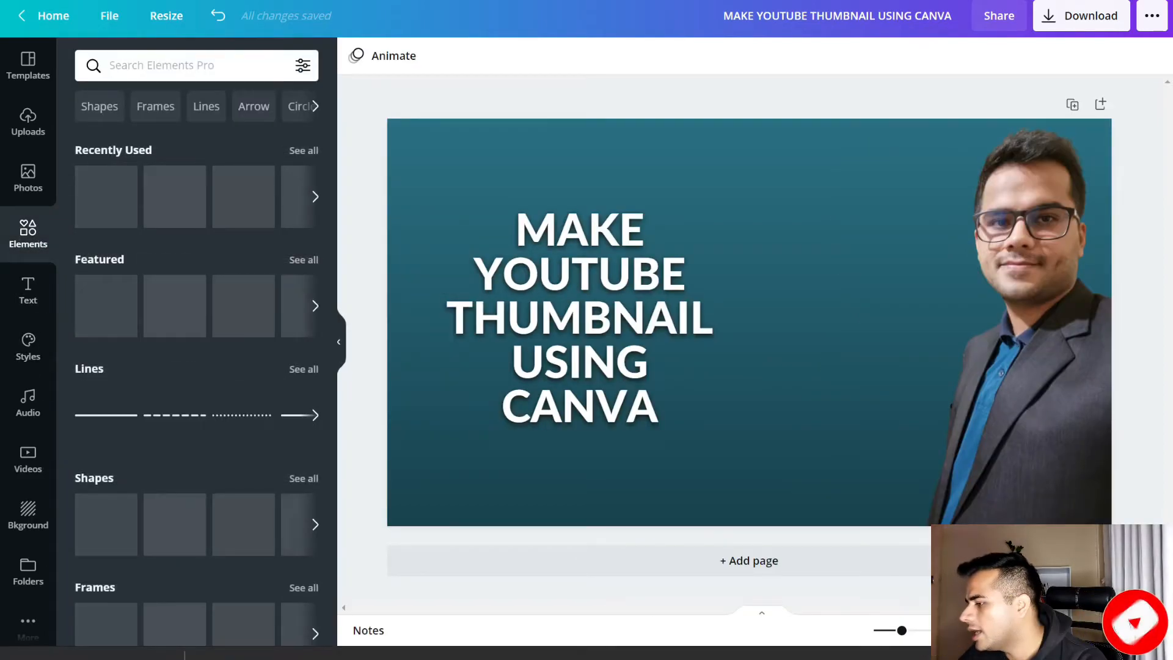
left_click(146, 66)
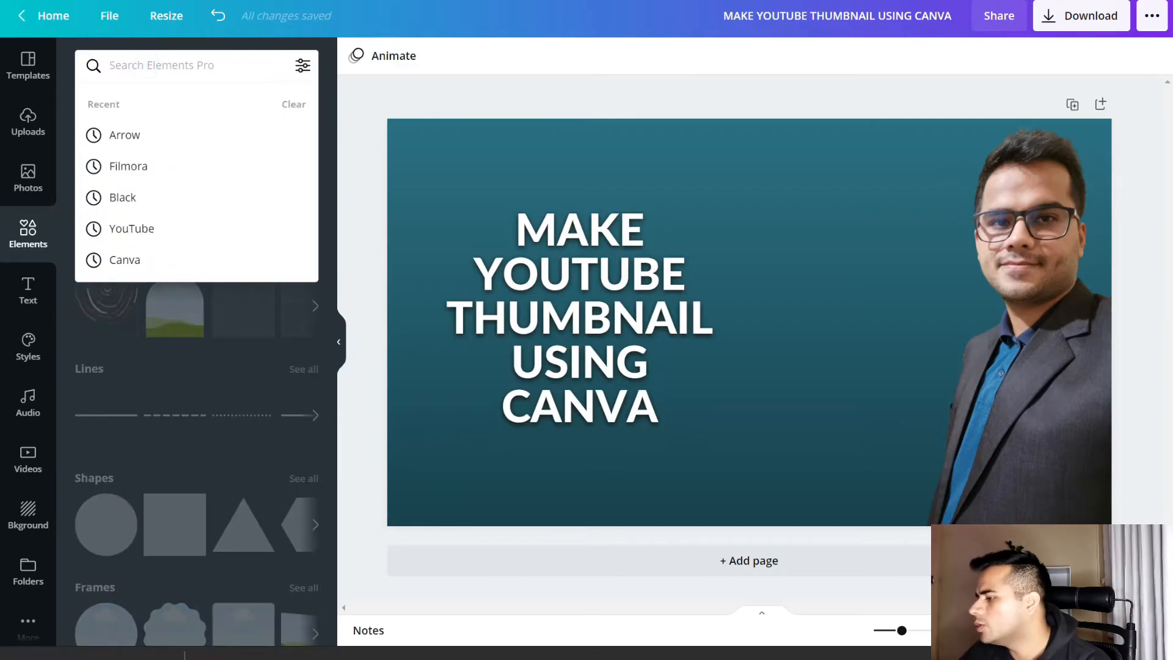
type("YOUTUBE")
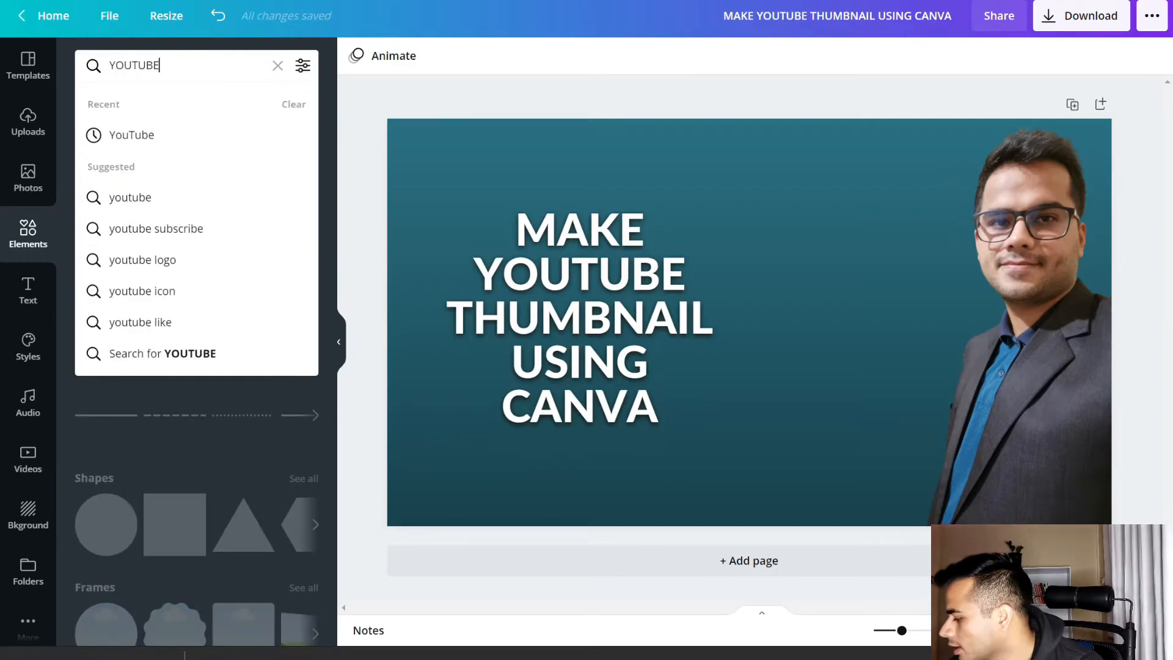
key("Return")
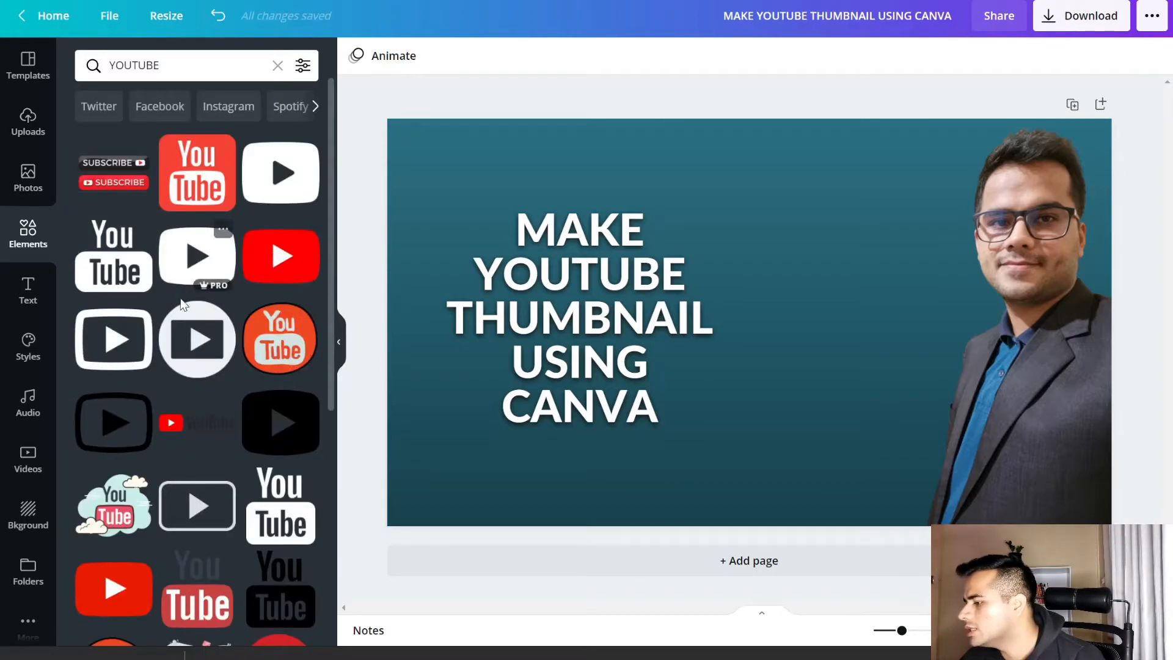
left_click(277, 268)
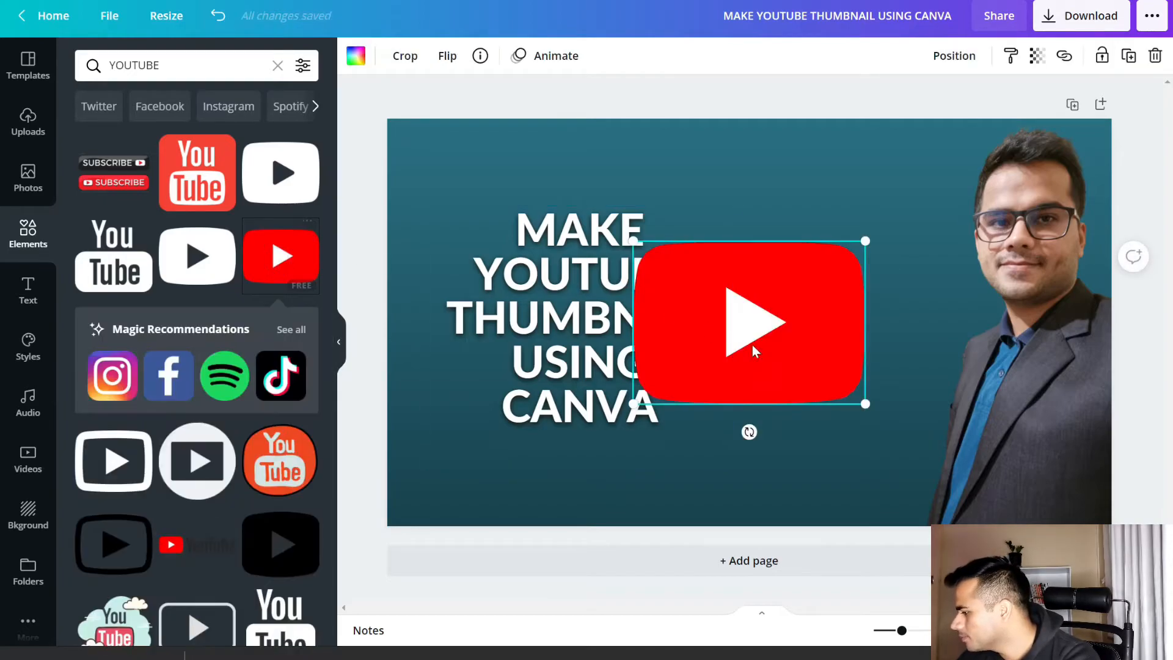
left_click_drag(638, 403, 772, 308)
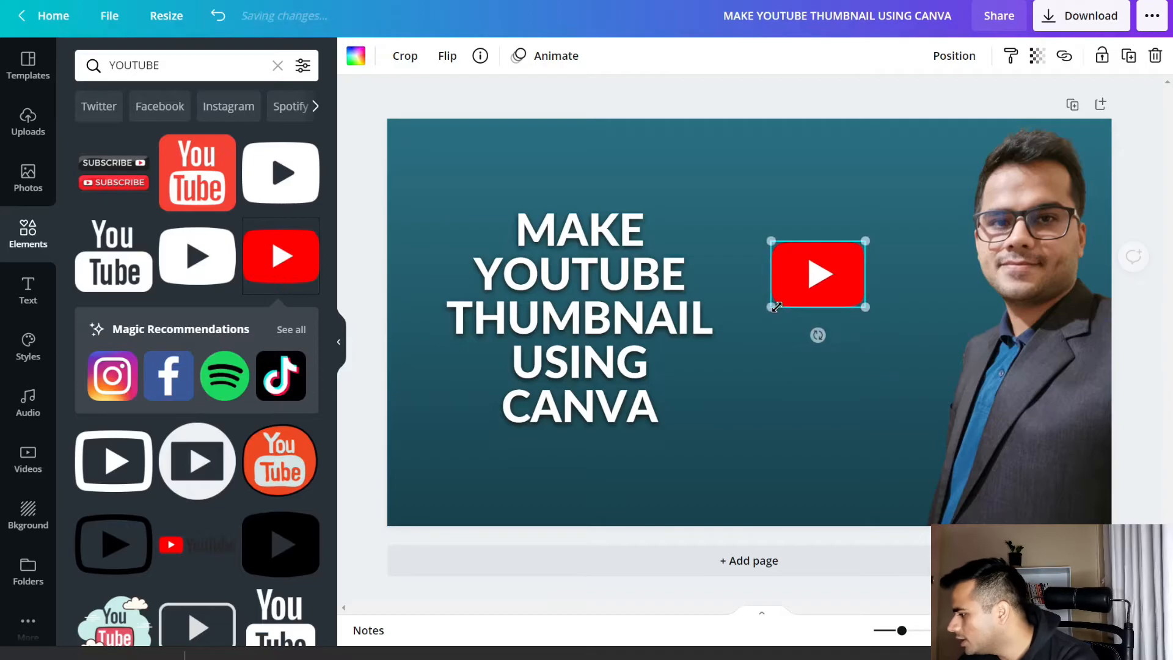
left_click_drag(839, 259, 848, 248)
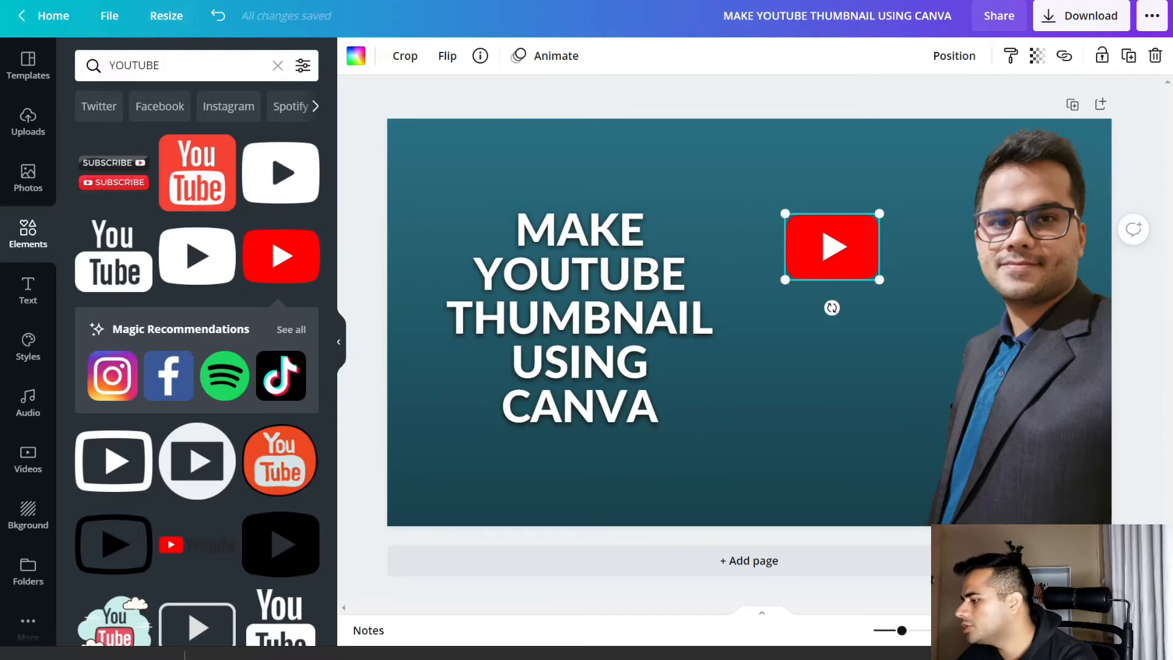
Search the elements for "canva" and add the round teal Canva logo to the page
left_click(178, 62)
type("canva")
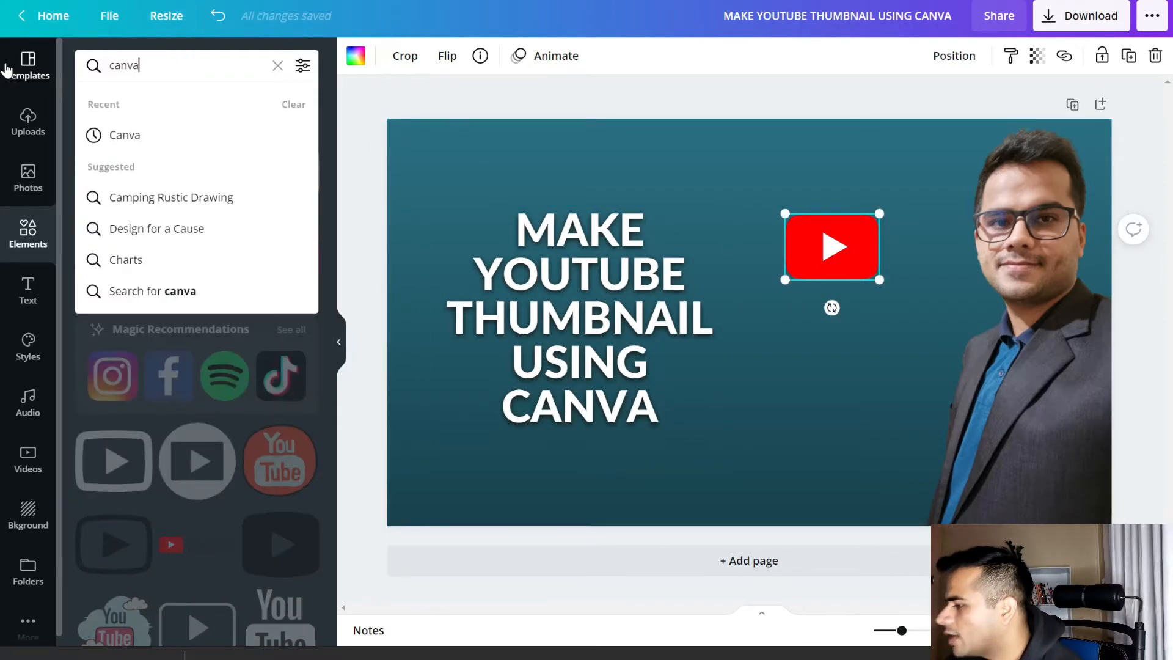
key("Return")
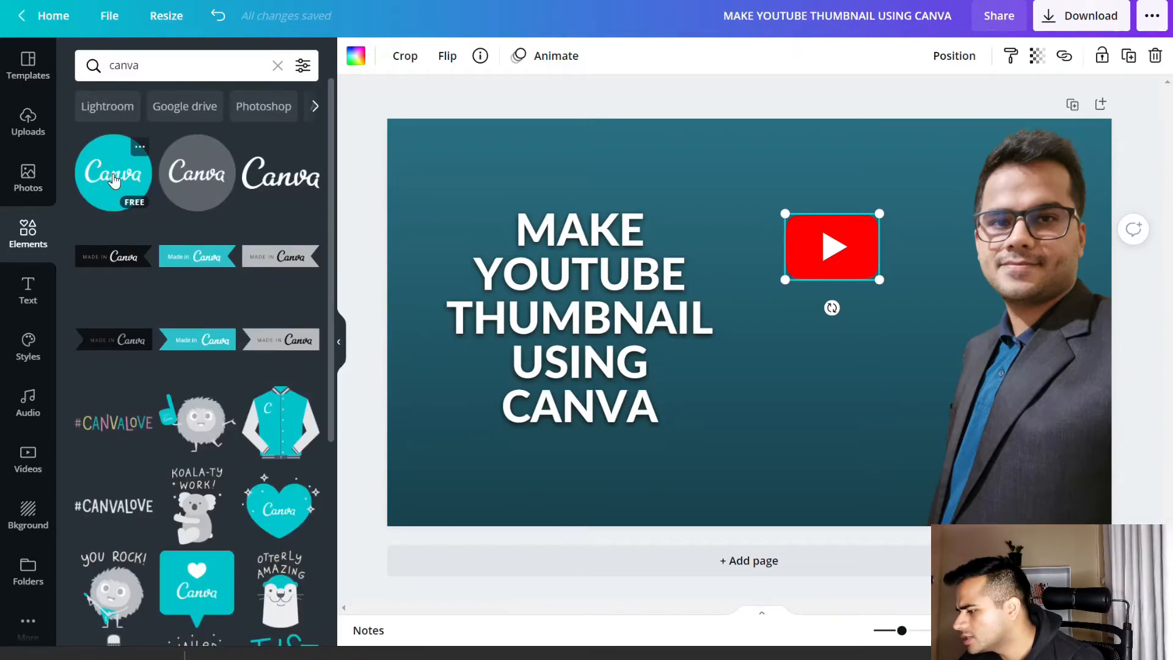
left_click(114, 180)
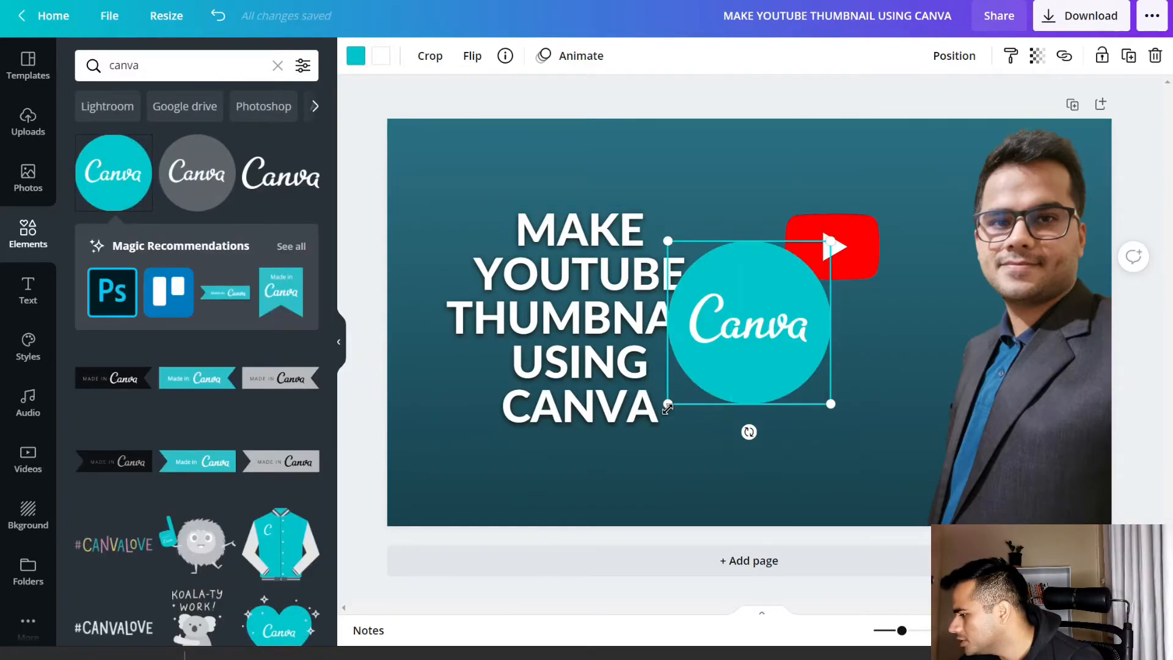
Shrink the Canva logo to about the YouTube logo's width and centre it directly below that logo
left_click_drag(693, 401, 750, 345)
left_click_drag(766, 298, 820, 359)
mouse_move(779, 409)
left_mouse_down()
mouse_move(799, 397)
mouse_move(786, 403)
left_mouse_up()
left_click_drag(844, 355, 842, 355)
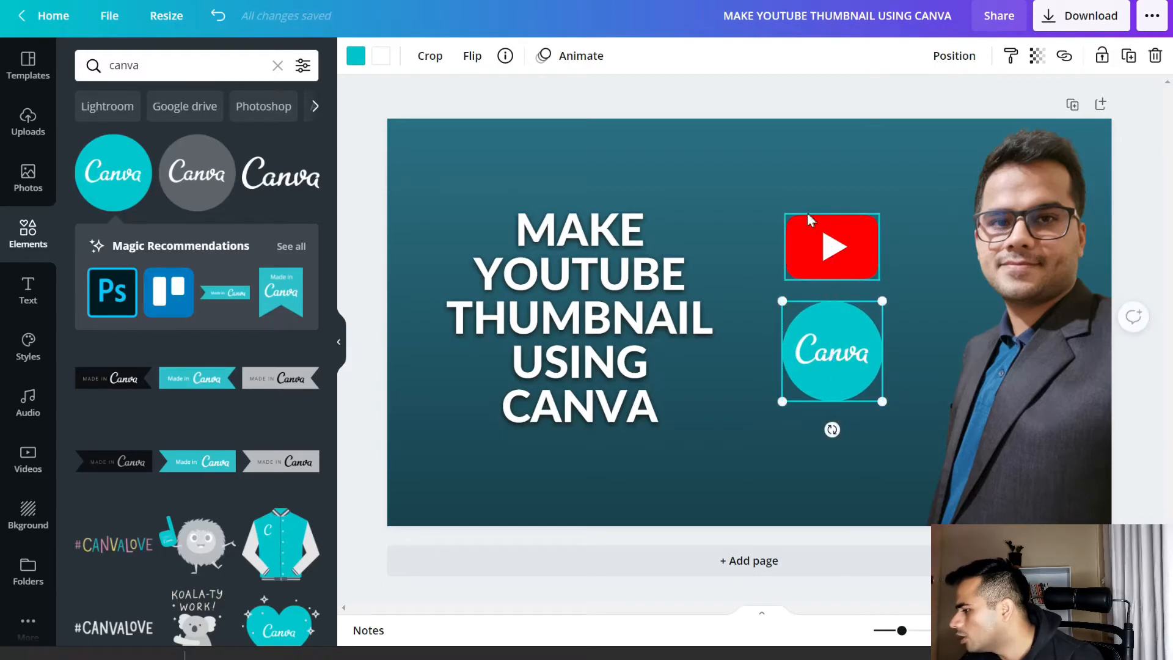
left_click(341, 347)
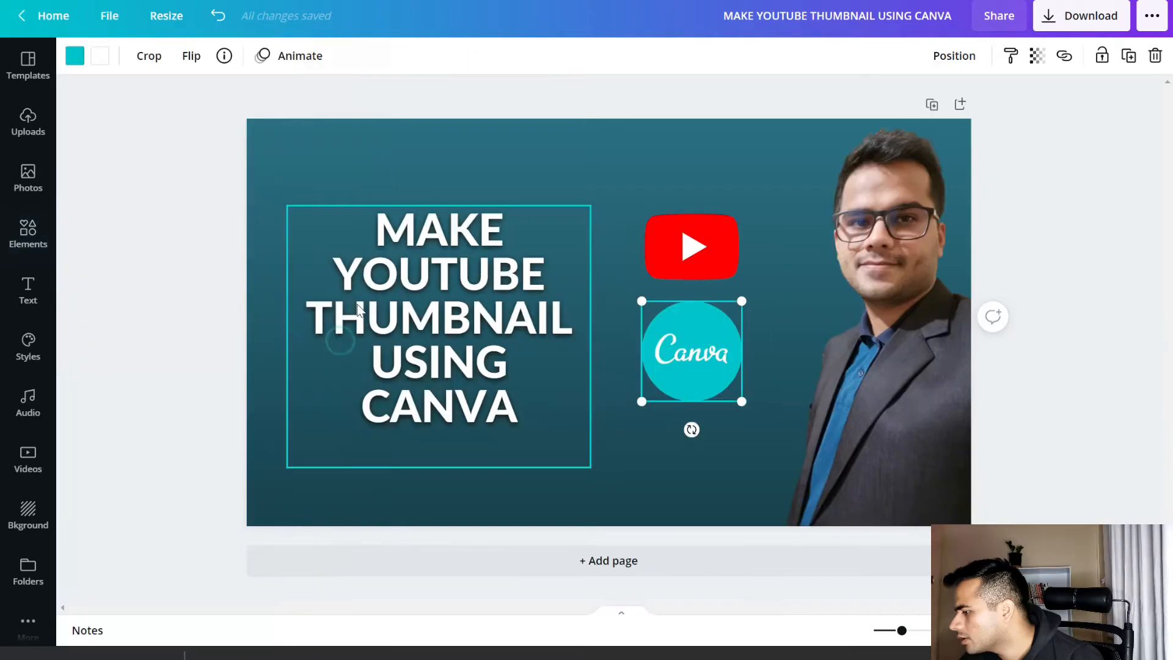
left_click(203, 292)
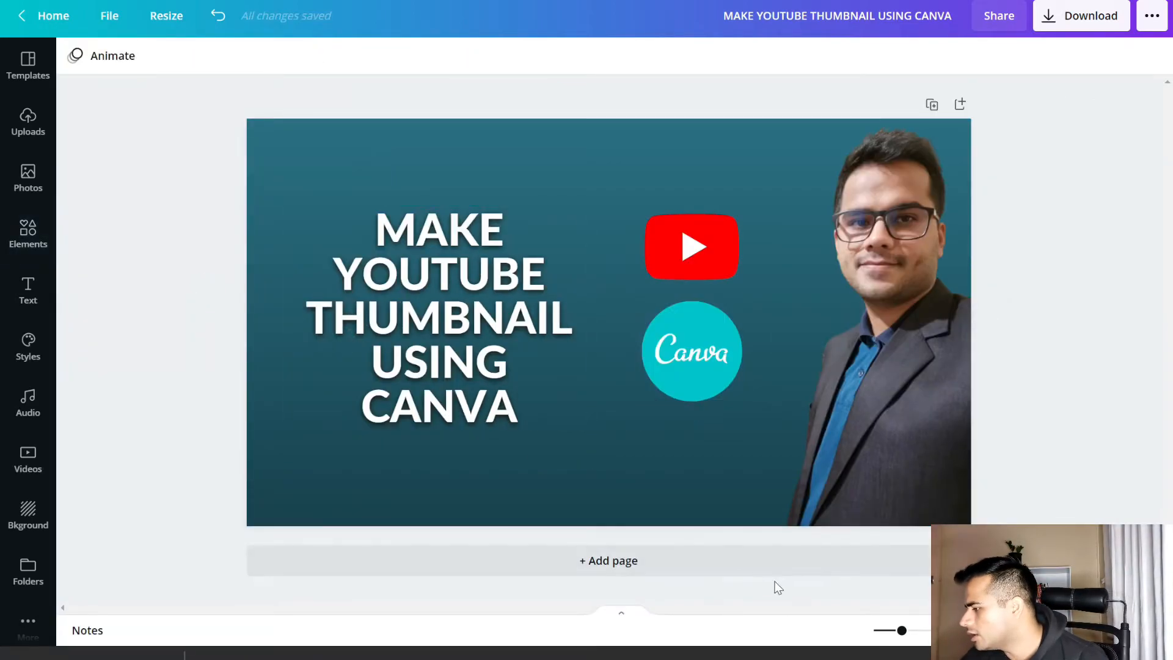
Move the Canva logo slightly down to widen the gap below the YouTube logo, keeping the two logos vertically aligned
left_click(693, 345)
left_click_drag(692, 347, 693, 357)
left_click(111, 298)
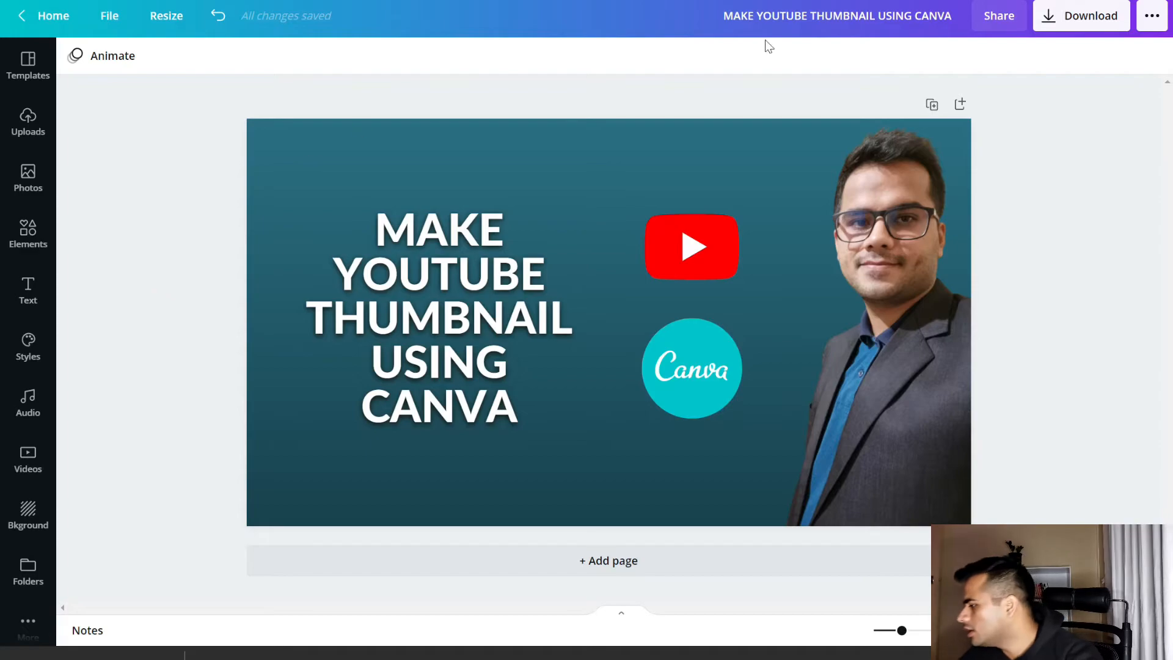
Adjust the portrait photo's brightness to 18 and its contrast to 26
left_click(902, 293)
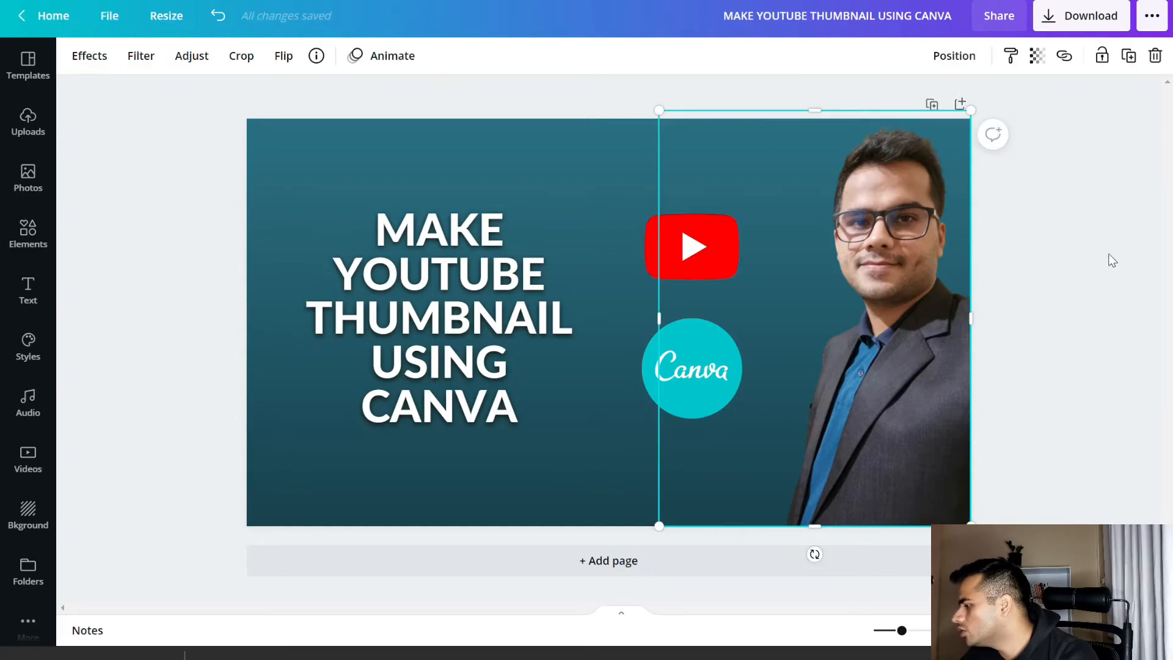
left_click(986, 275)
left_click(878, 284)
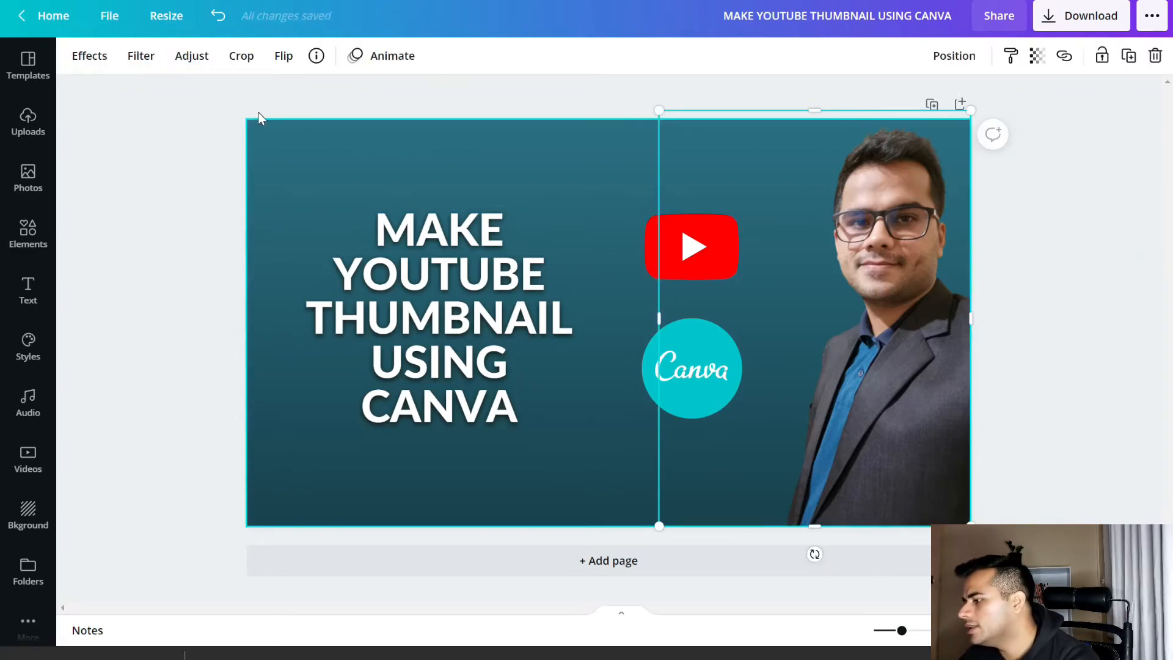
left_click(195, 56)
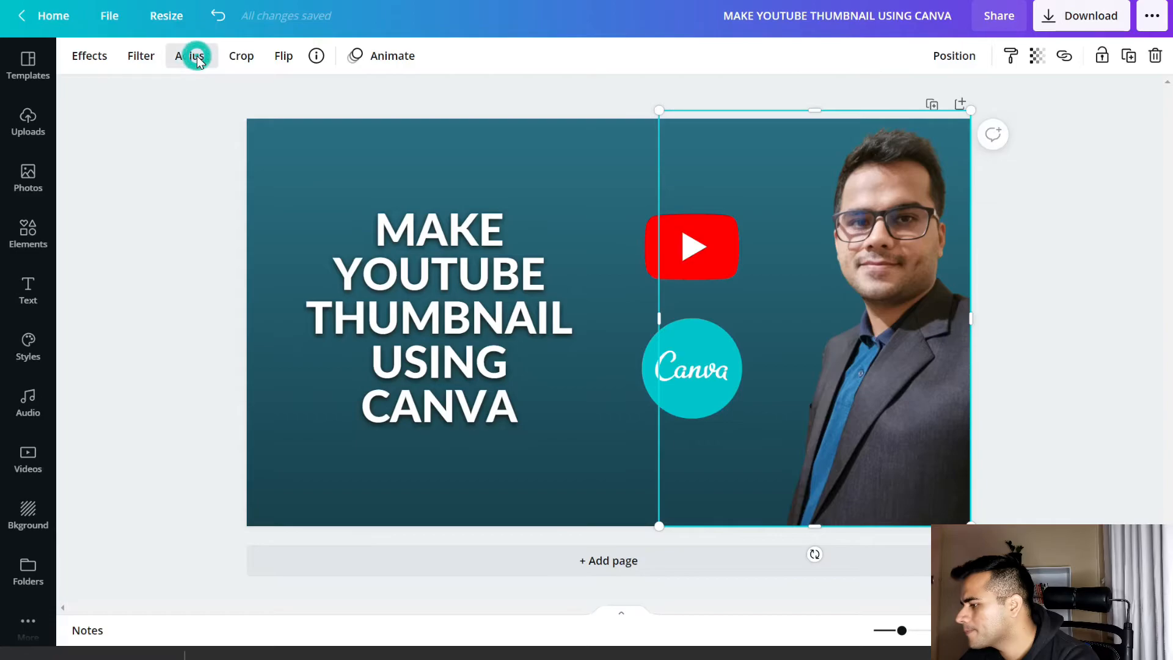
mouse_move(213, 99)
left_mouse_down()
mouse_move(210, 130)
mouse_move(223, 134)
mouse_move(222, 99)
left_mouse_up()
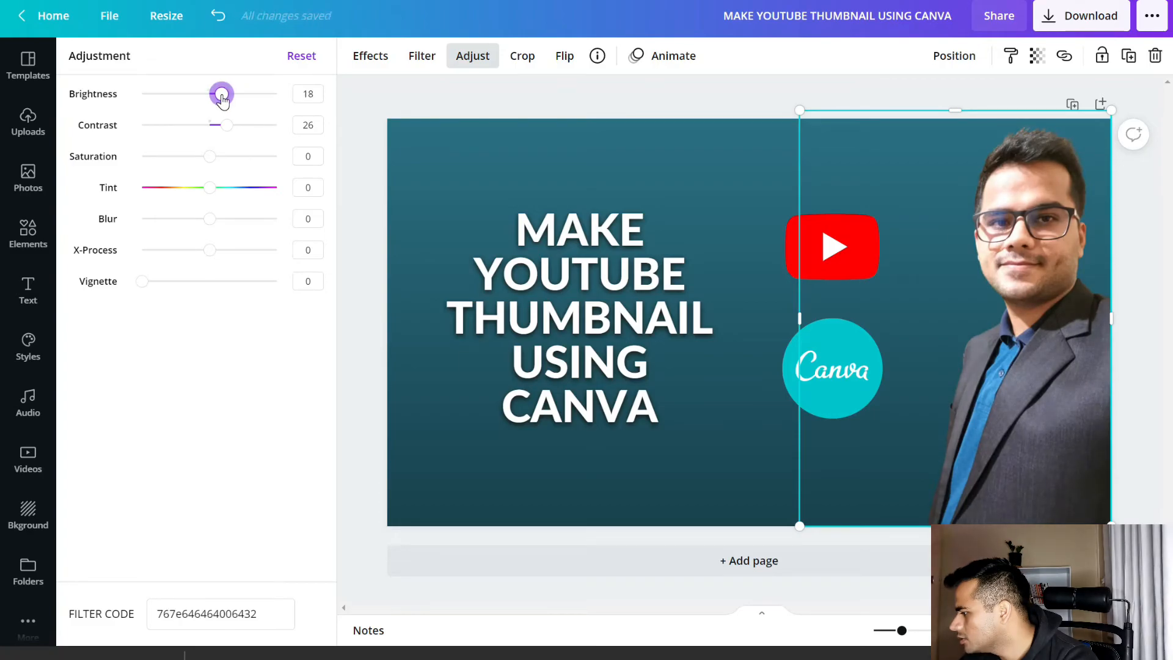
left_click(350, 196)
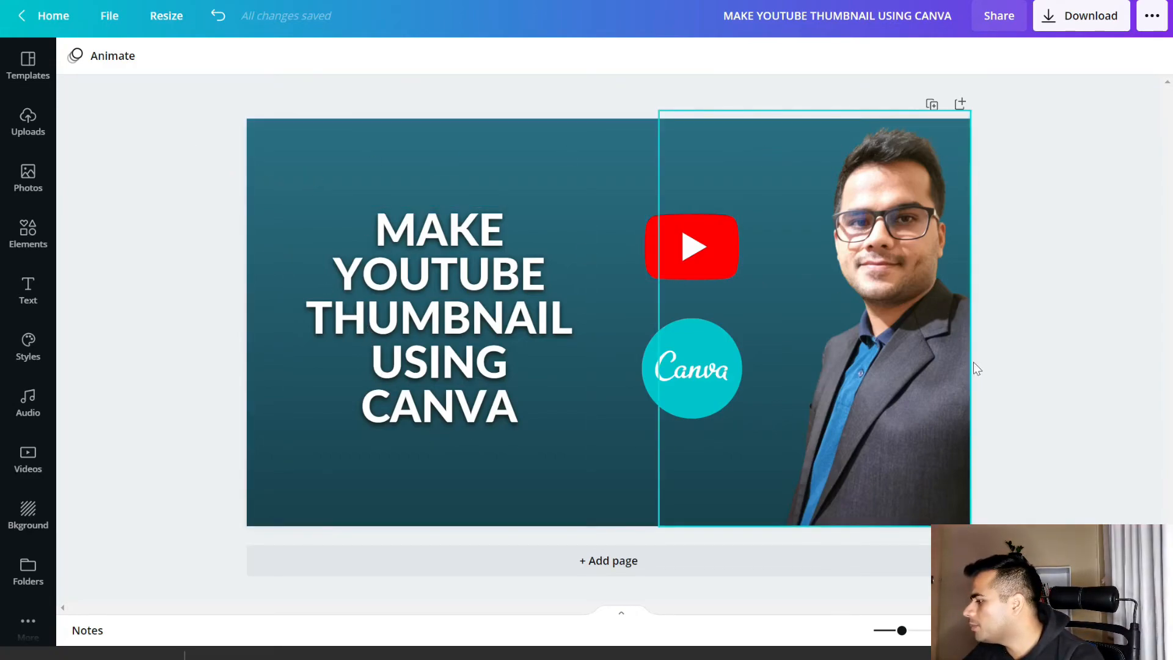
Download the thumbnail as a PNG at size 1 without transparency or compression, and open the downloaded file
left_click(1080, 22)
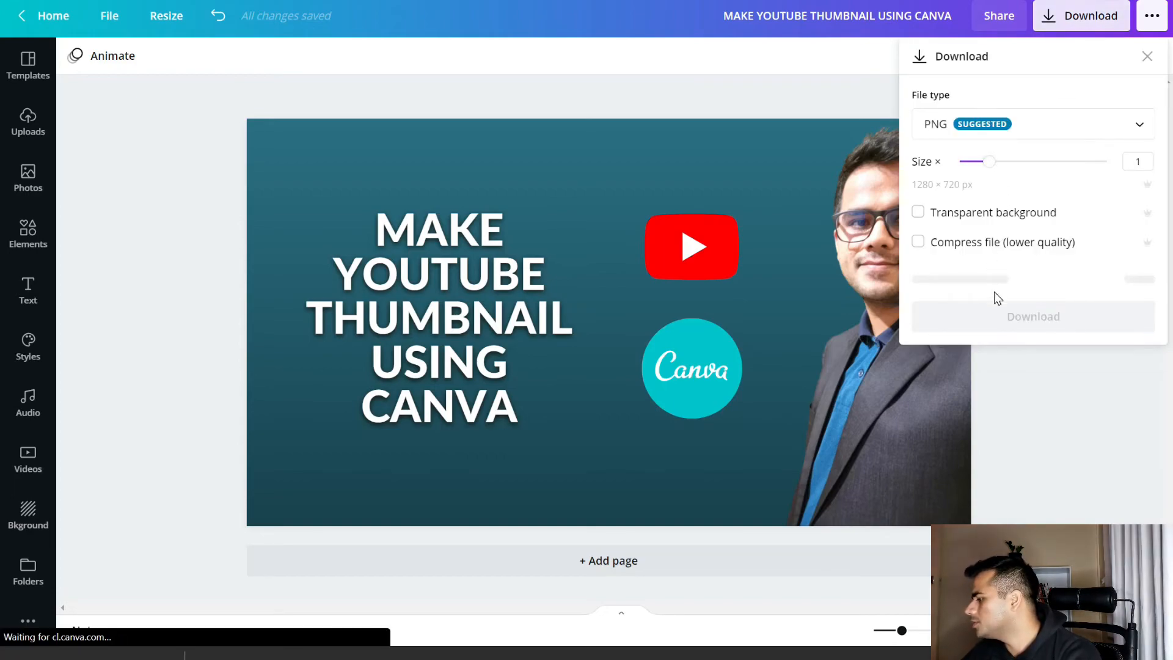
left_click(987, 135)
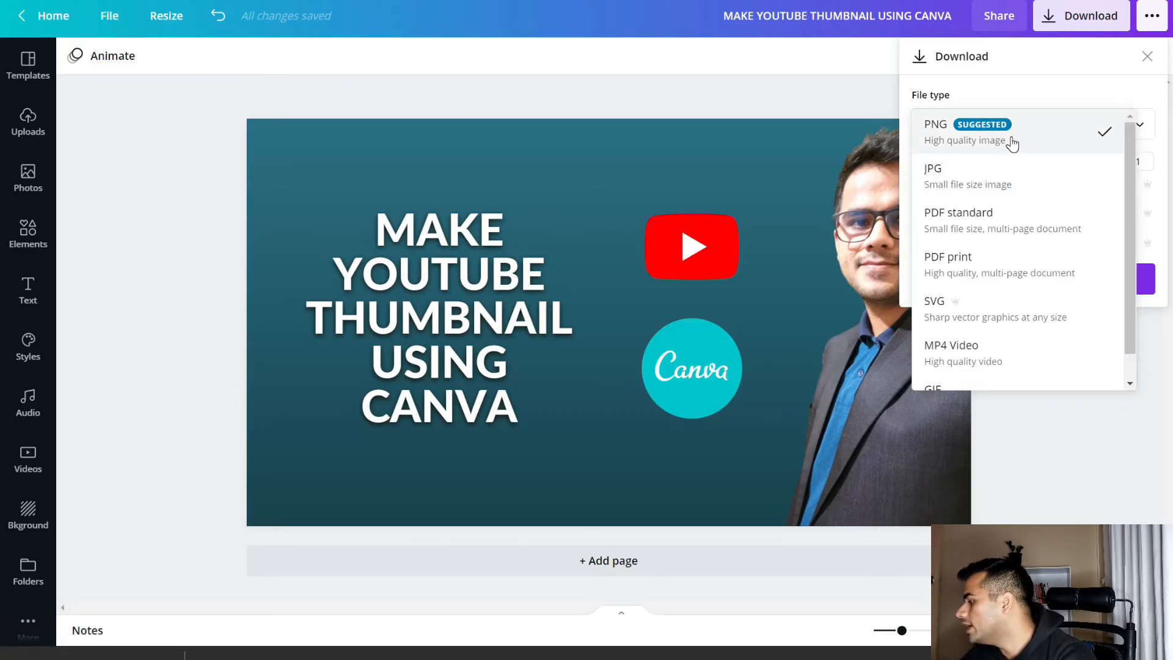
left_click(1012, 142)
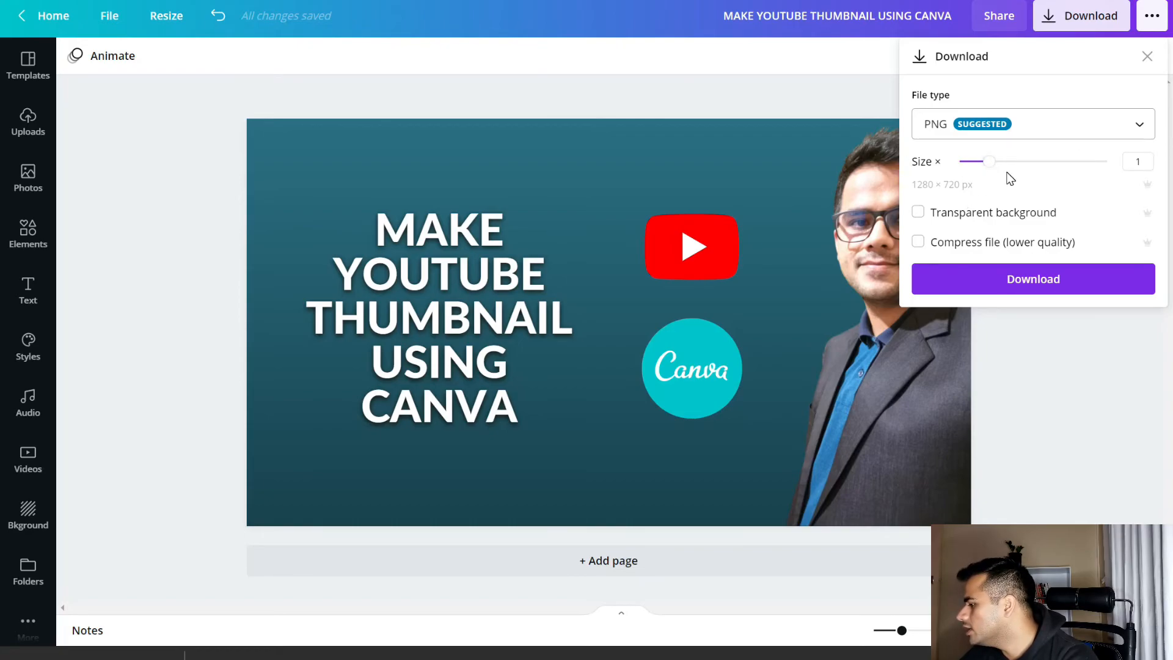
left_click(1032, 279)
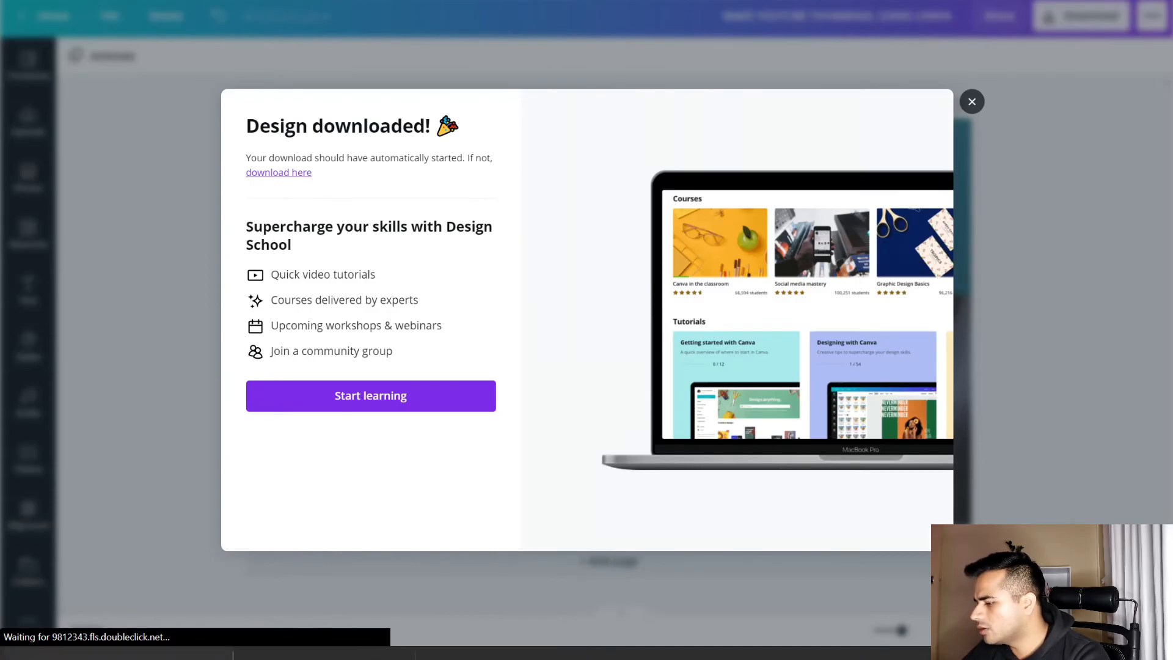
left_click(110, 653)
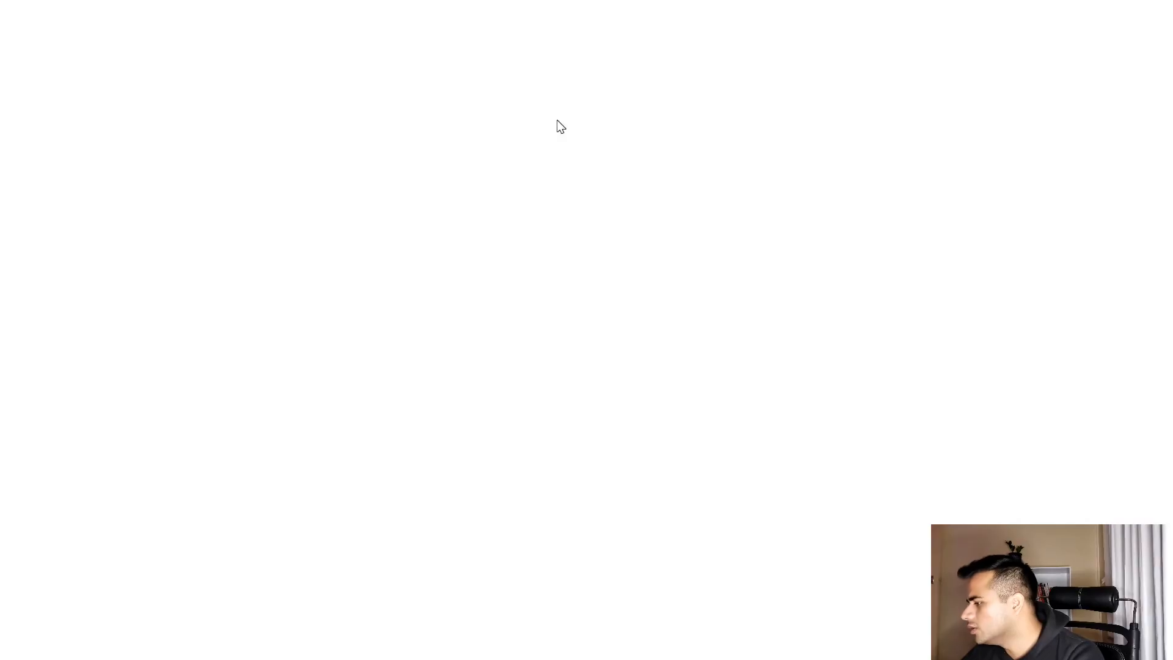